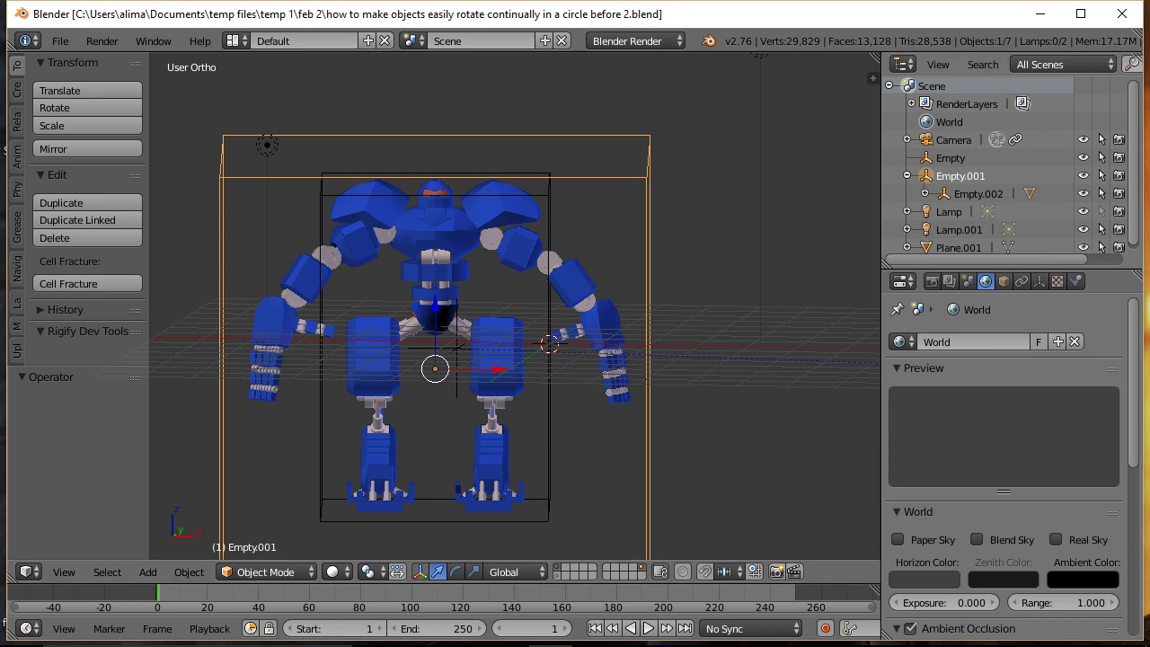
- Review the mouse selection setting among the input preferences, with Select With set to Left, and close the preferences
click(769, 38)
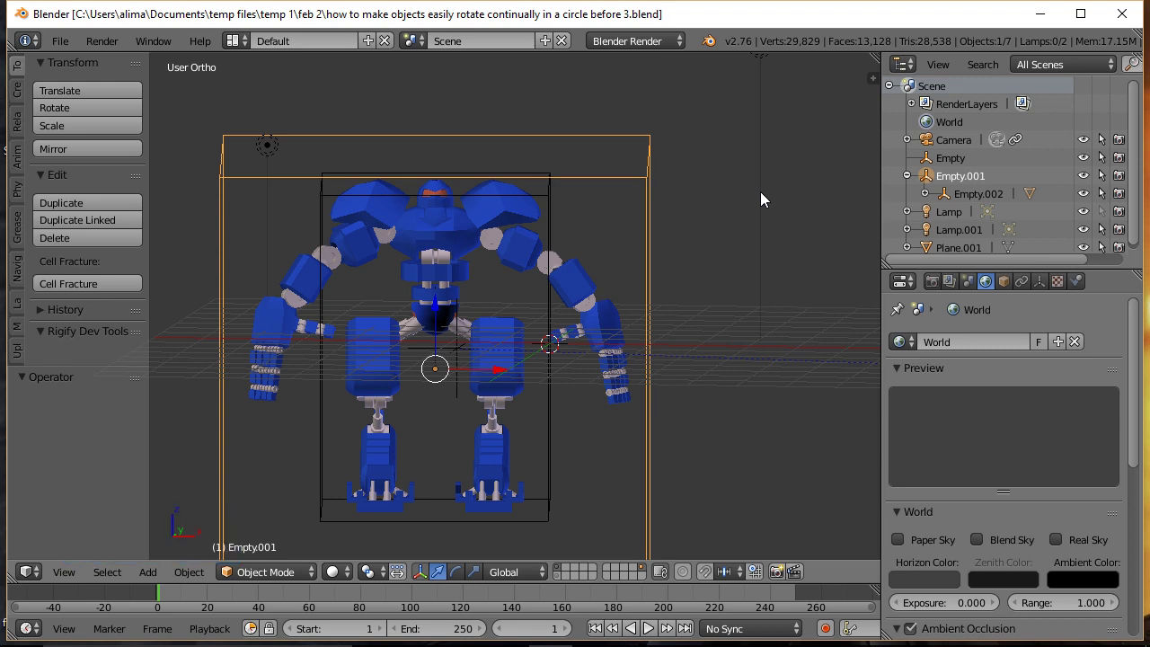
click(61, 40)
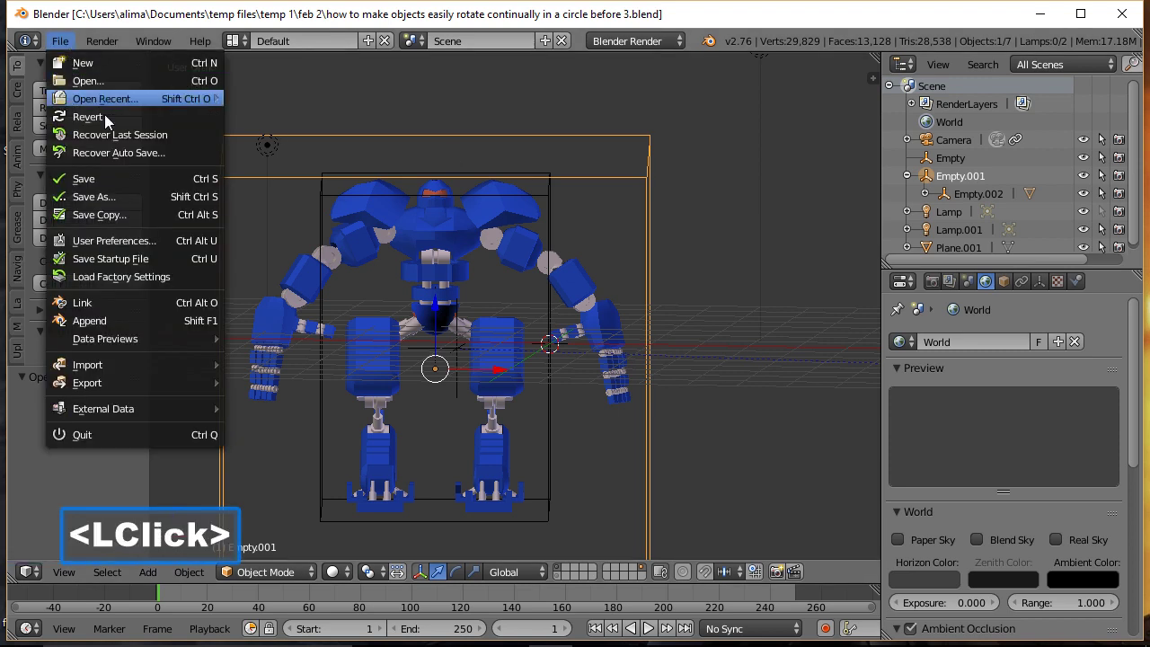
click(127, 240)
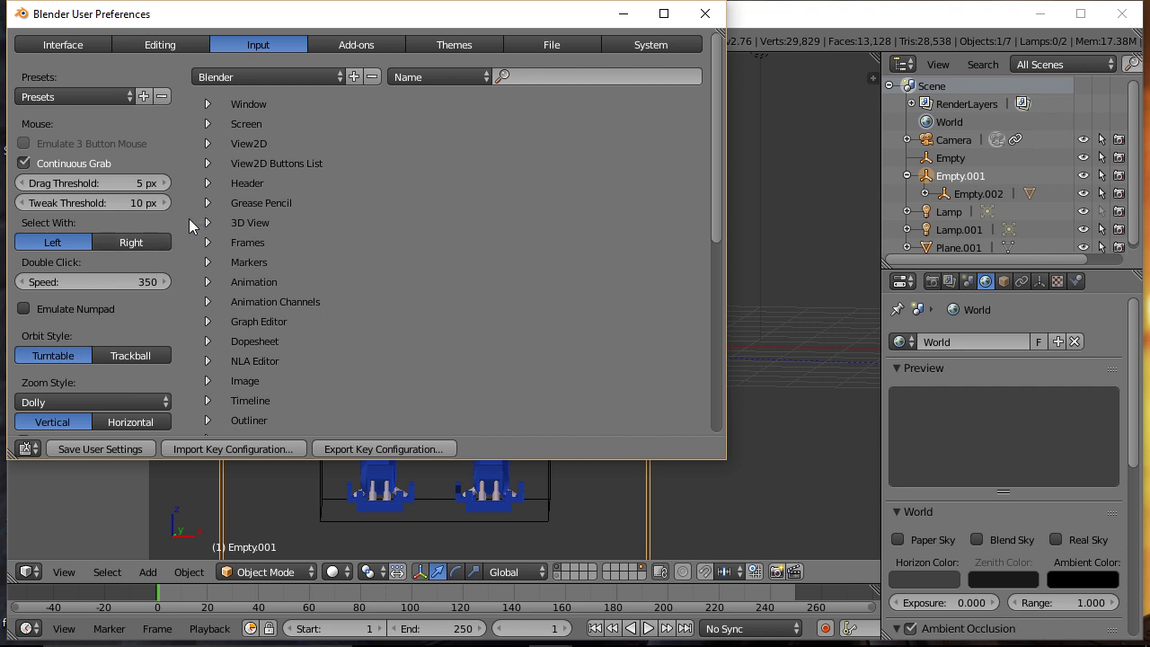
click(709, 15)
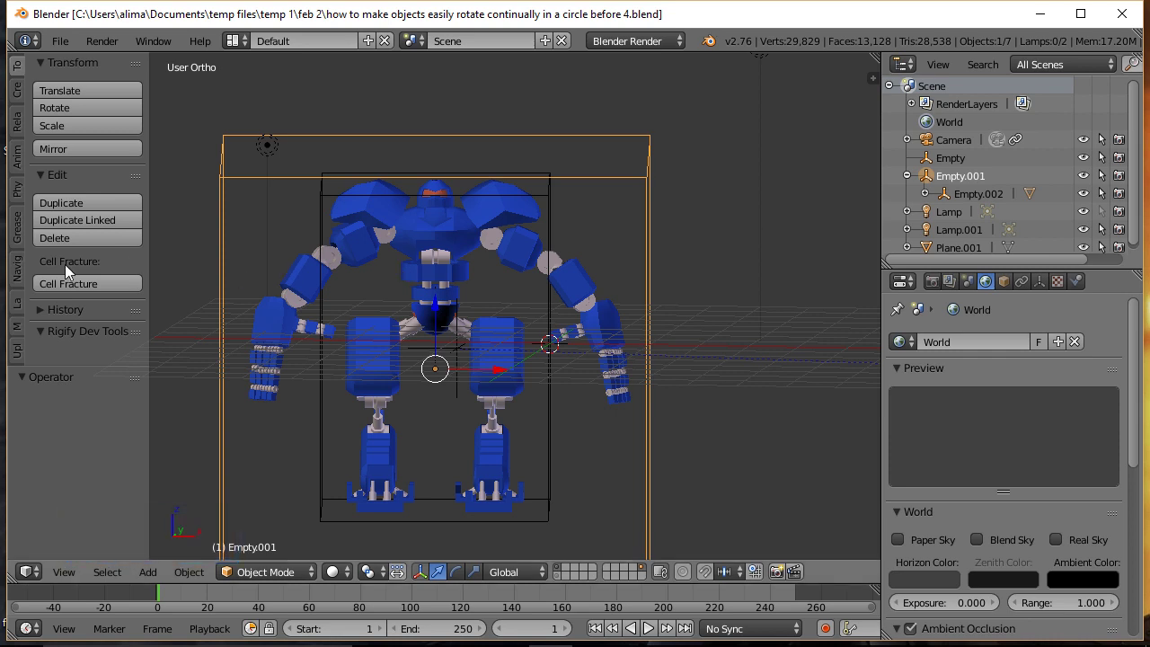
- Use the 3D navigation tools to view the robot from the back, left and right, ending on the front view
click(17, 269)
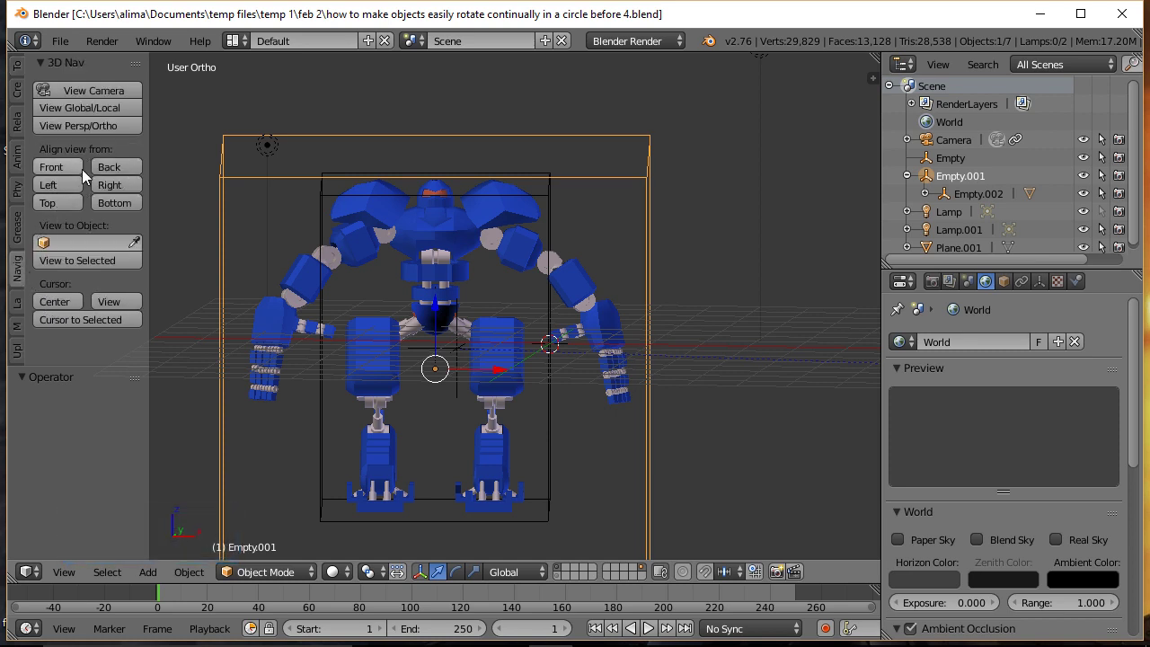
click(59, 167)
click(109, 167)
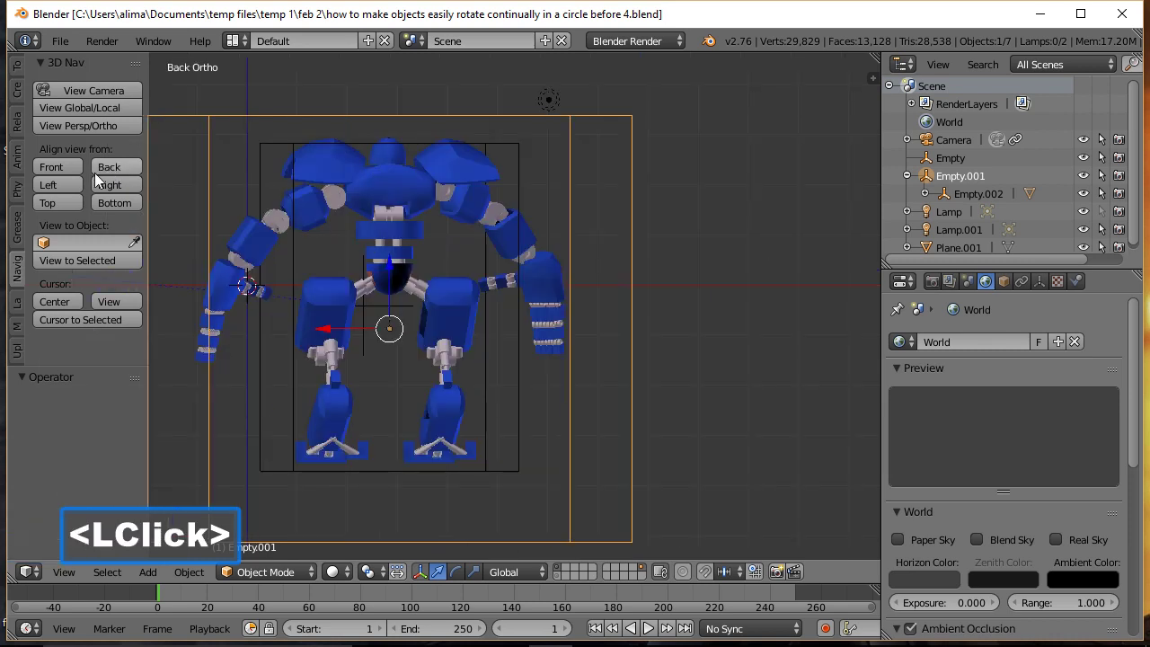
click(63, 180)
click(112, 185)
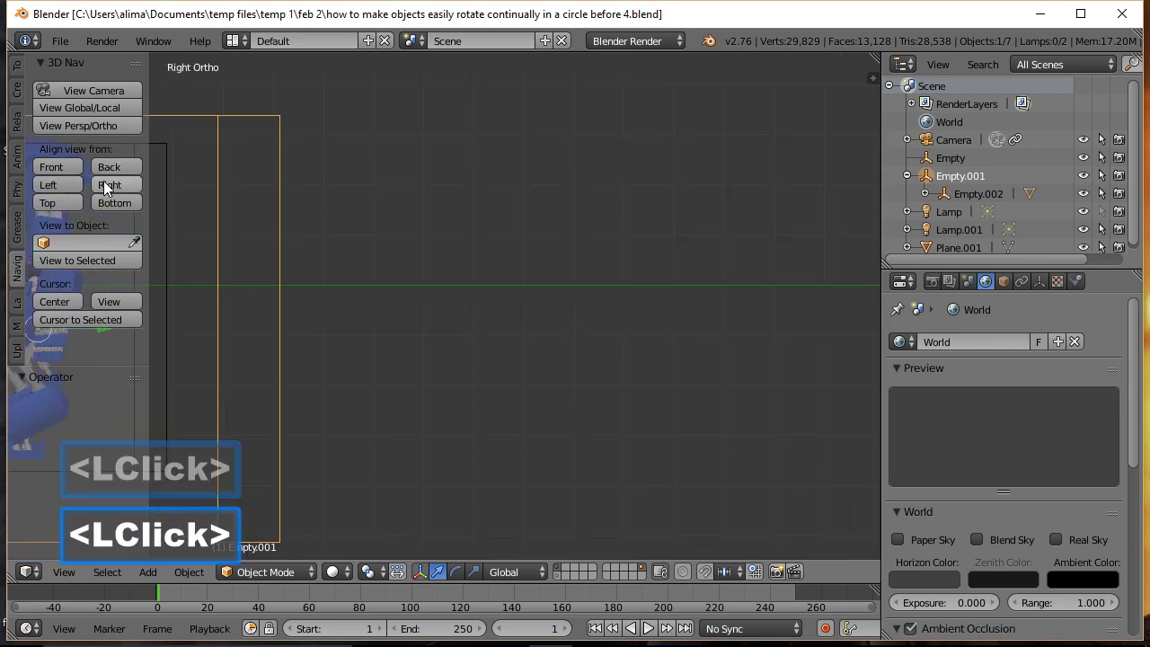
click(54, 166)
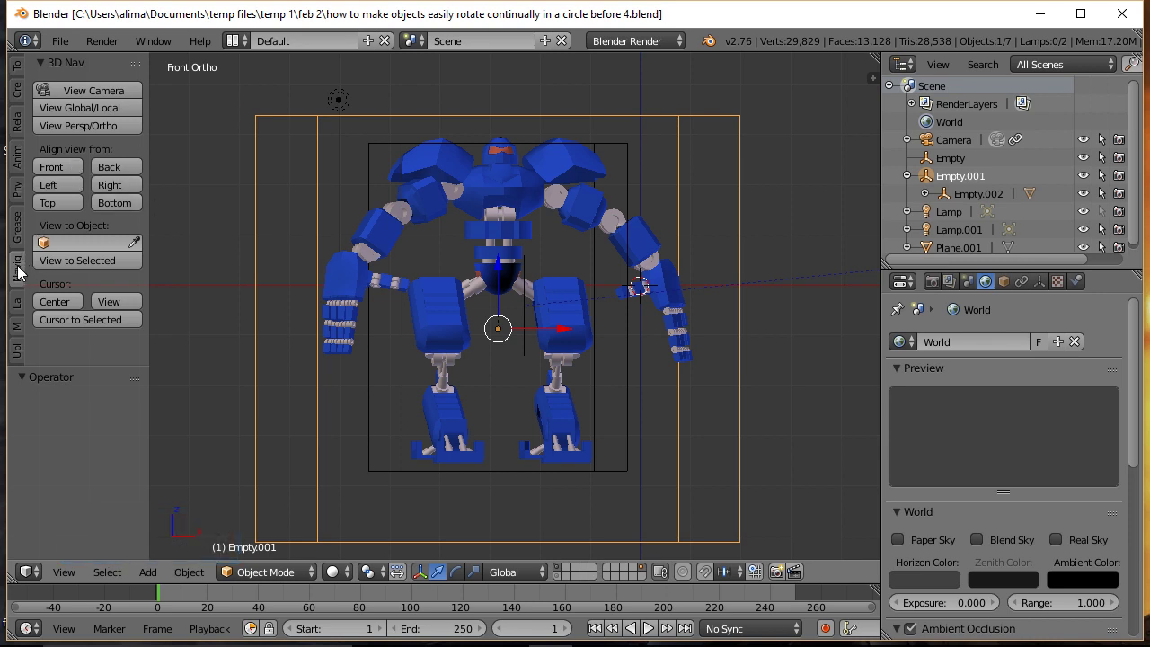
- Check the 3D View: 3D Navigation add-on in the user preferences and close them
click(60, 42)
click(97, 240)
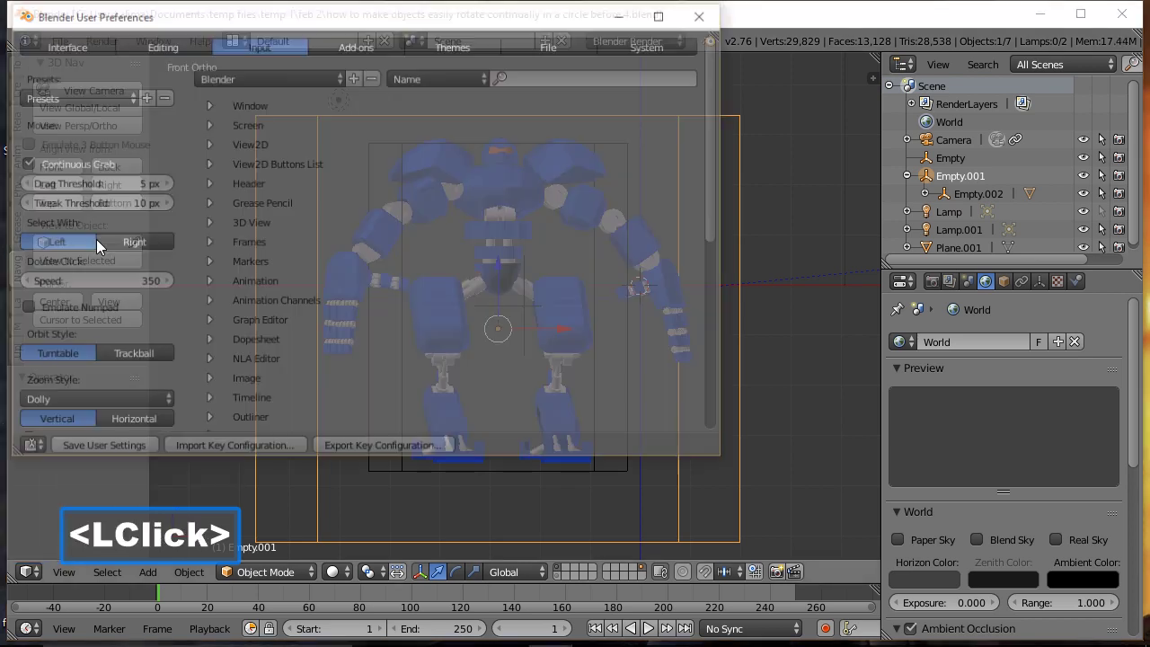
click(342, 44)
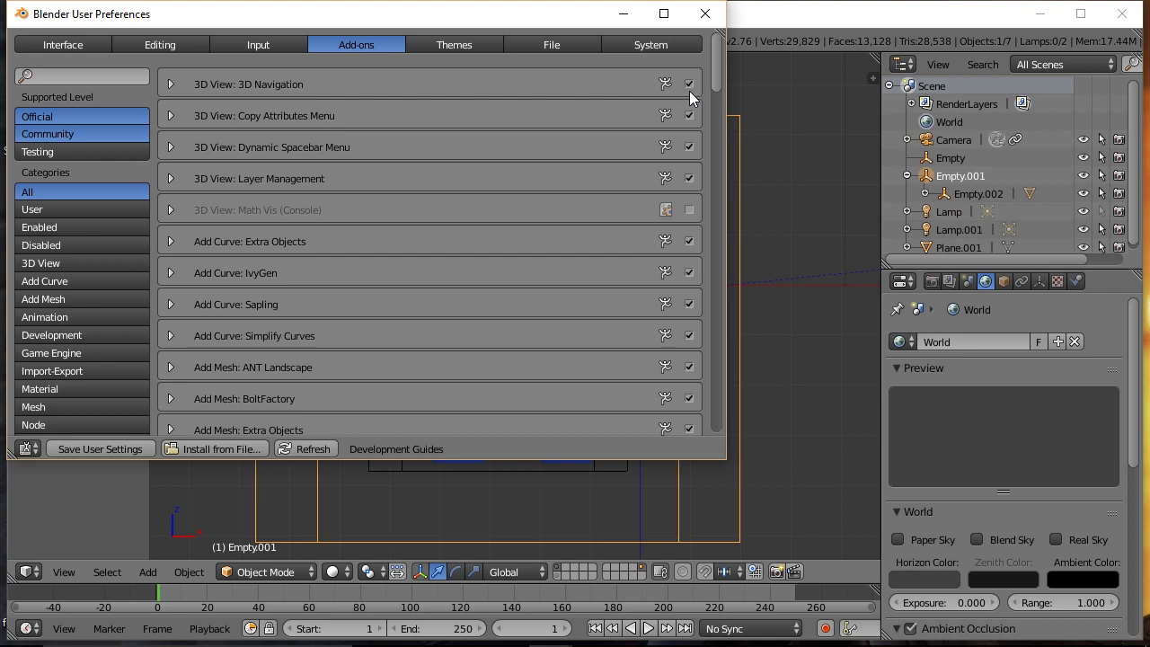
click(705, 14)
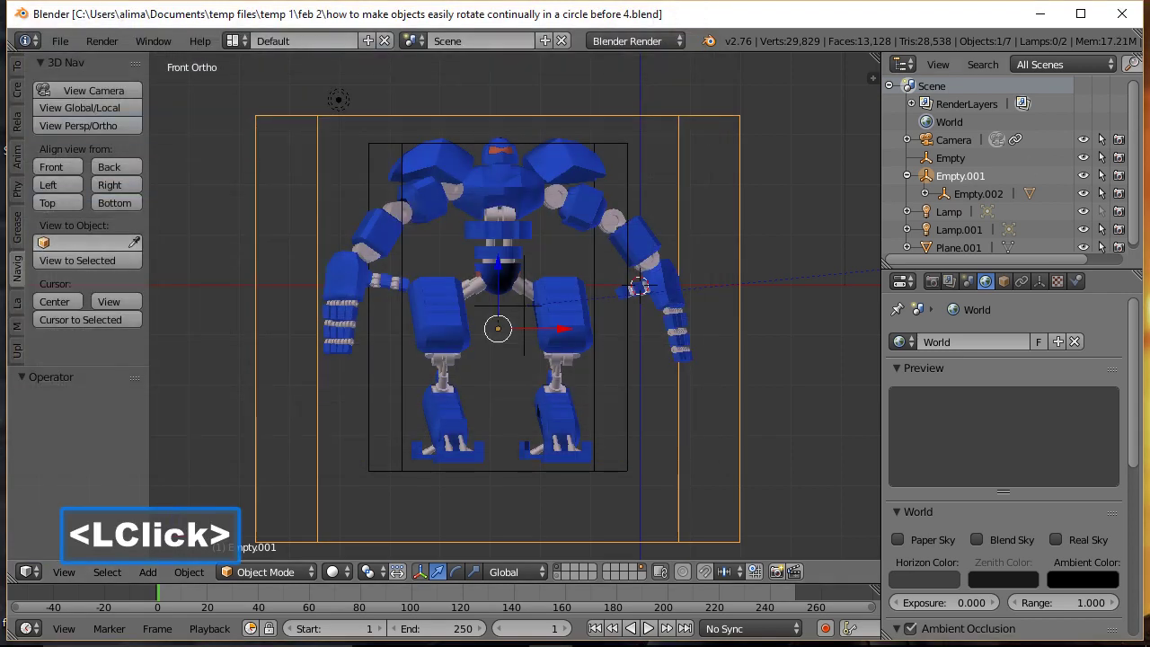
click(747, 136)
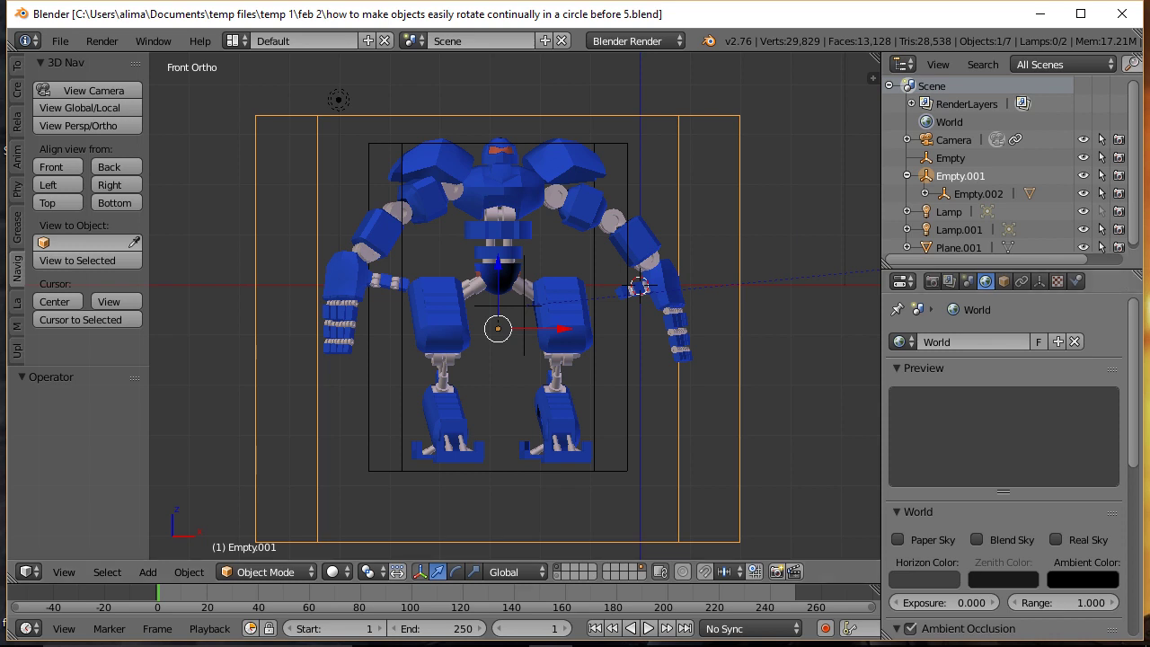
- Switch the screen layout from Default to Animation
click(759, 25)
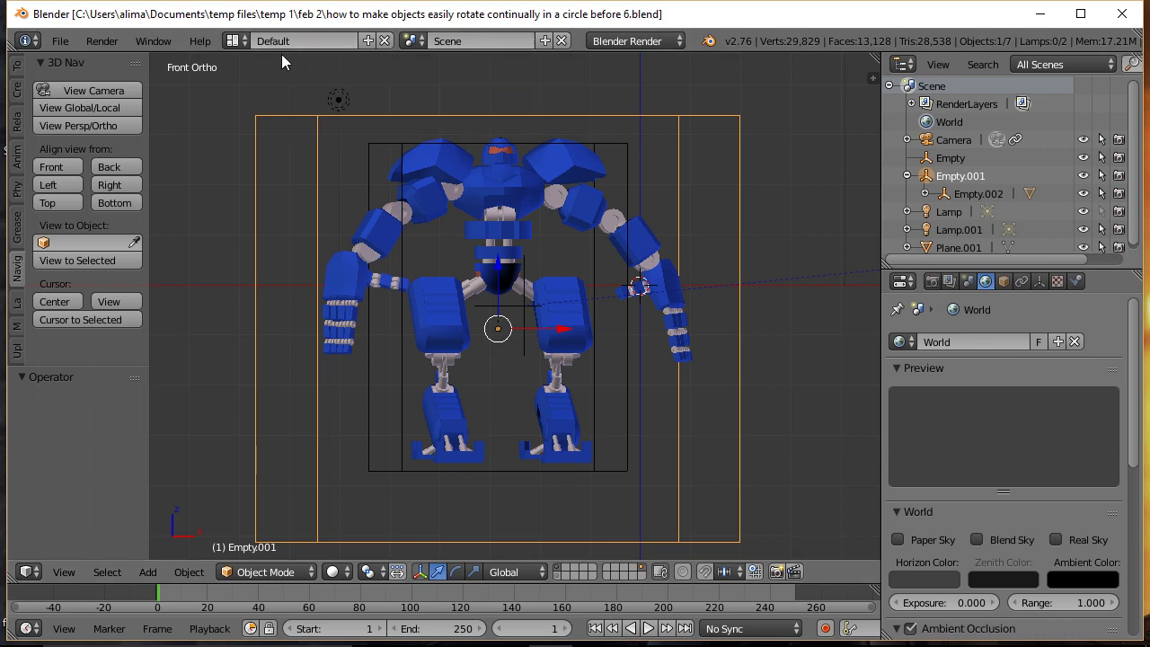
click(239, 41)
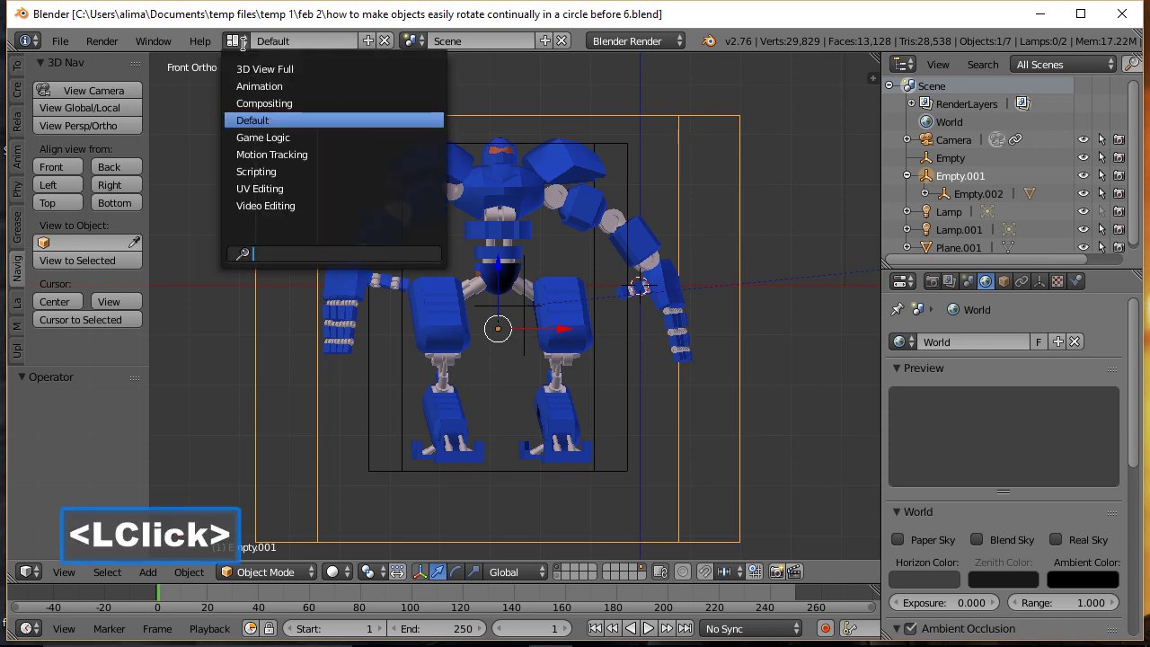
click(269, 86)
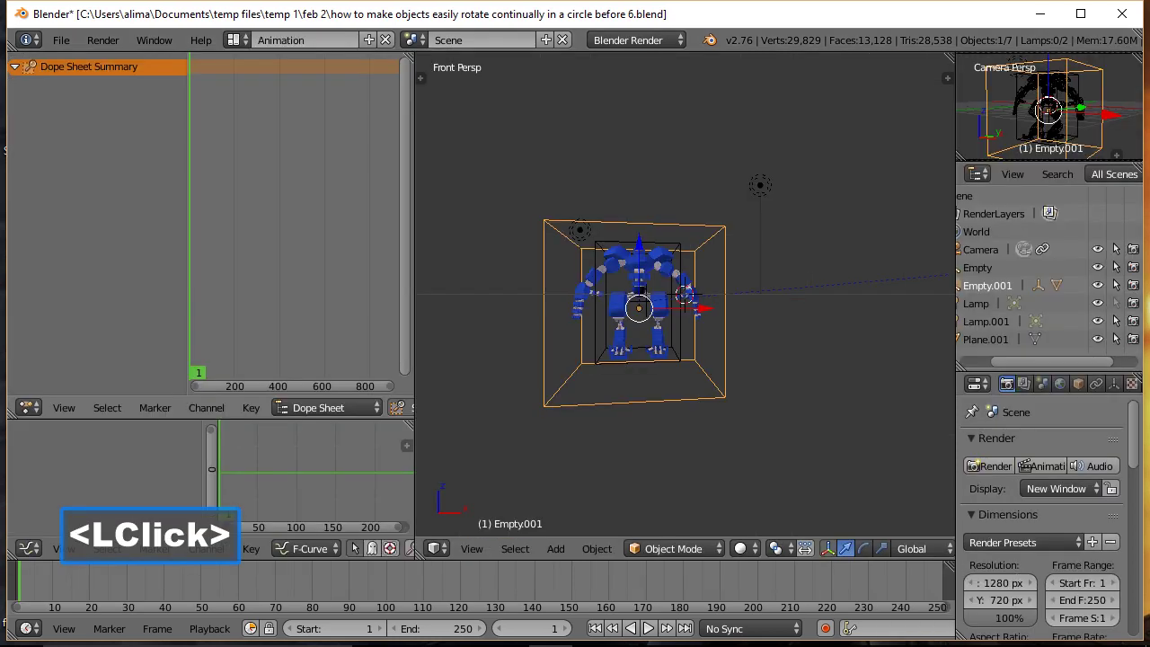
click(765, 27)
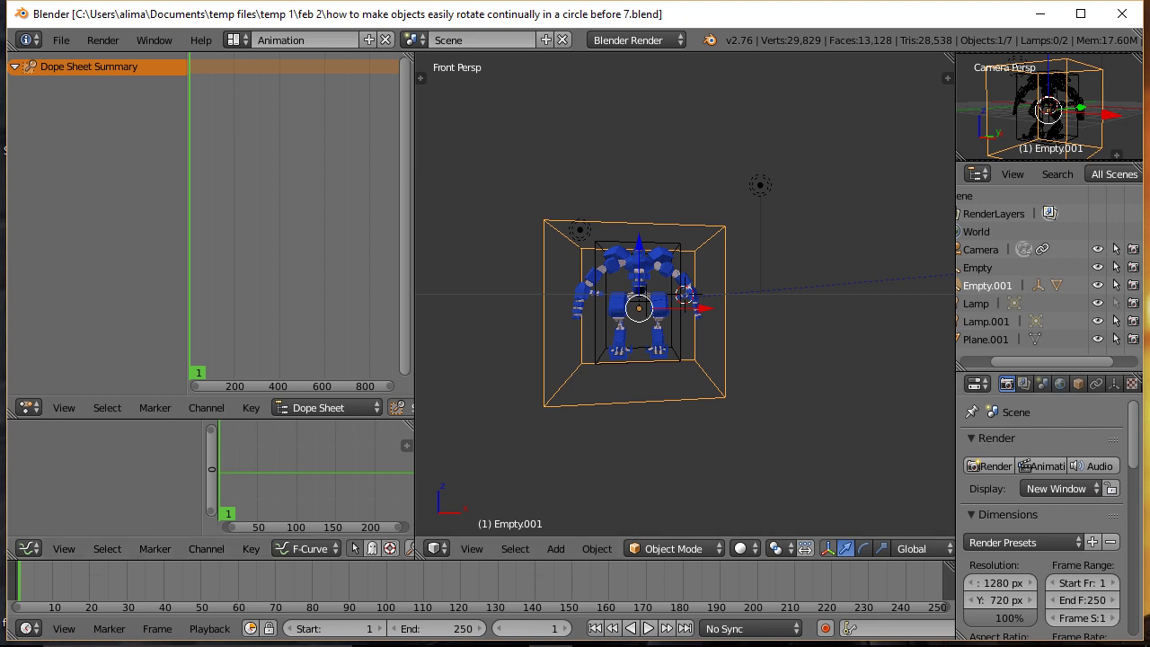
click(804, 339)
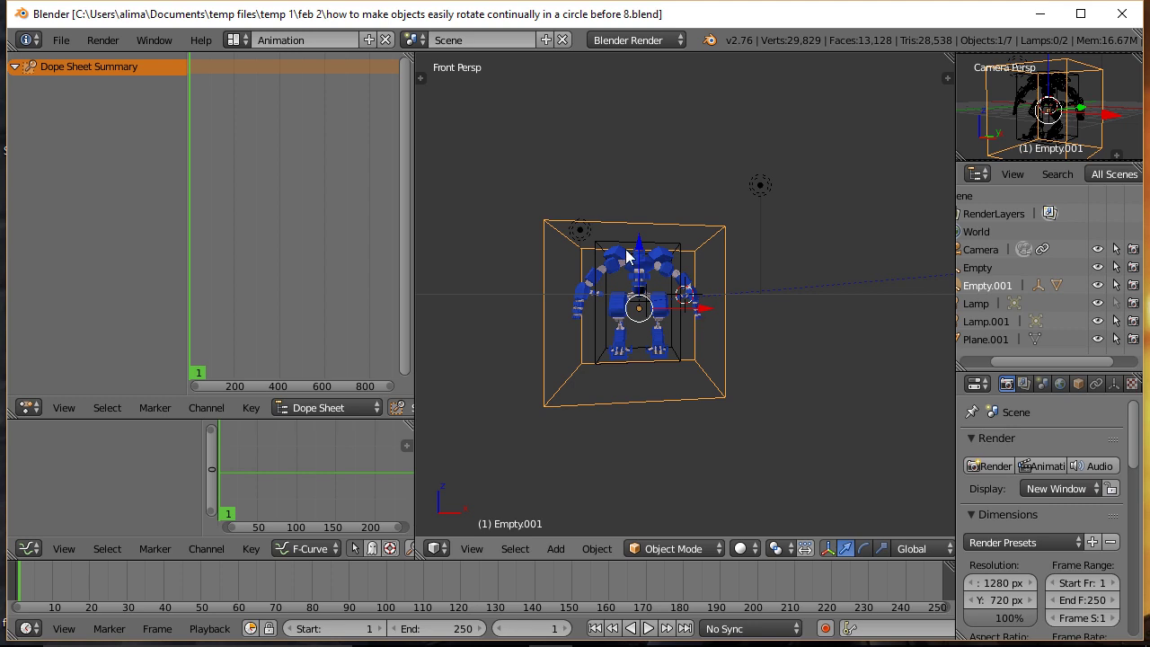
- Try moving Empty.001, the large box-shaped empty around the robot, and cancel the move
click(737, 18)
click(727, 270)
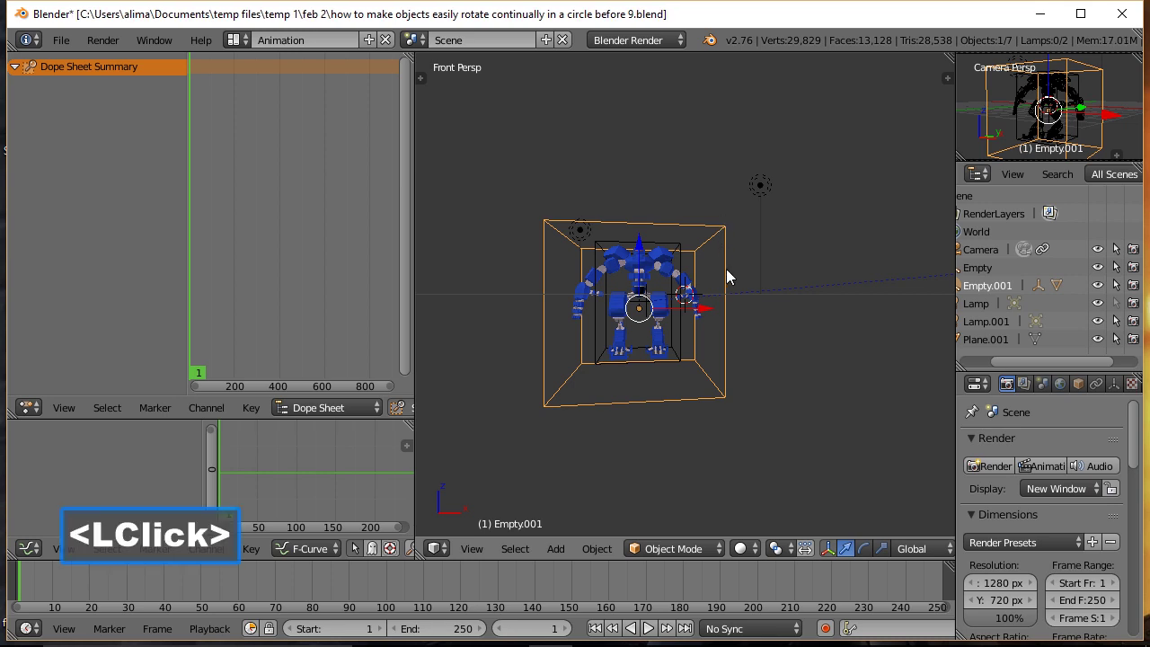
key(g)
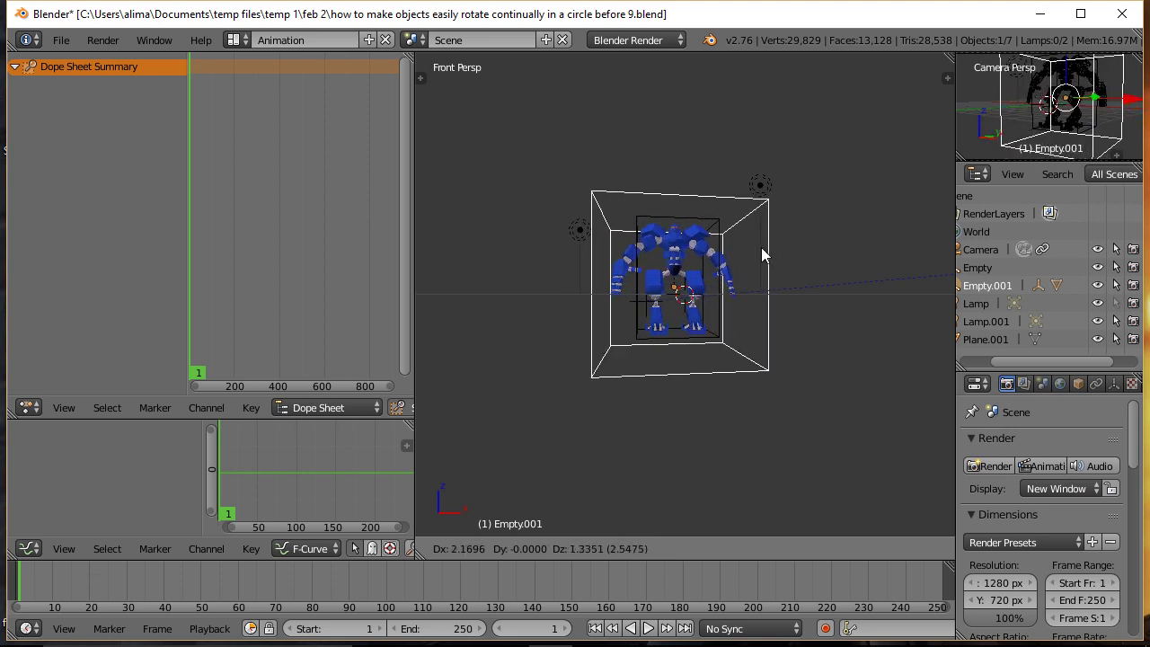
right_click(760, 247)
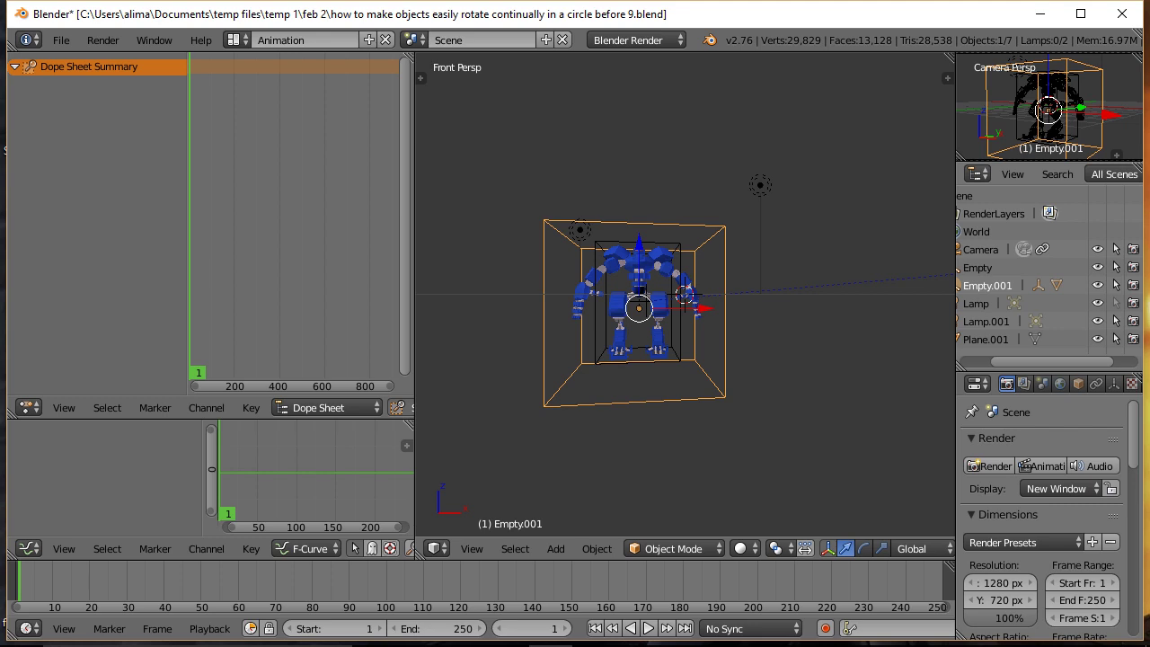
- Insert a Rotation keyframe for Empty.001 at frame 1
click(788, 20)
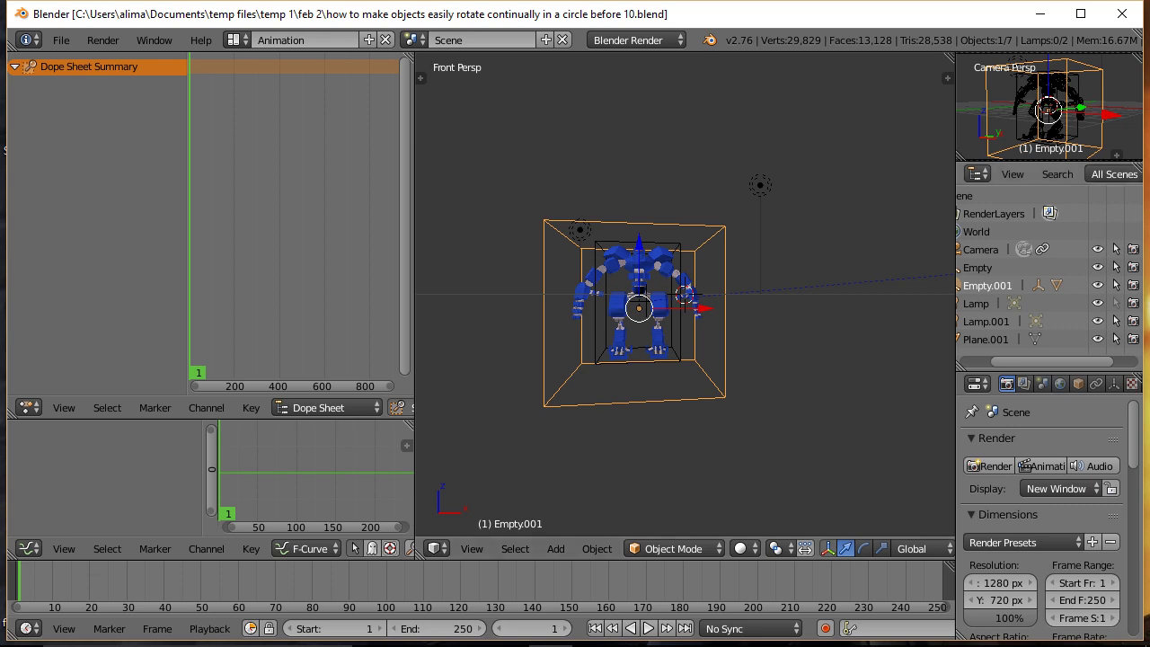
click(899, 422)
click(787, 331)
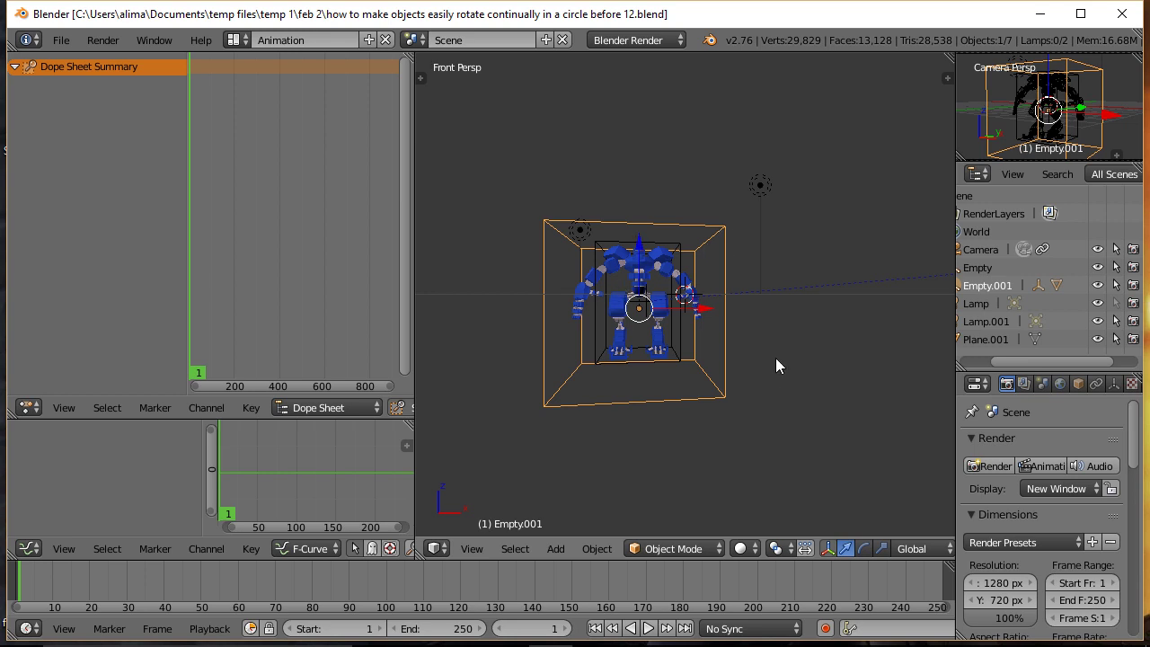
key(i)
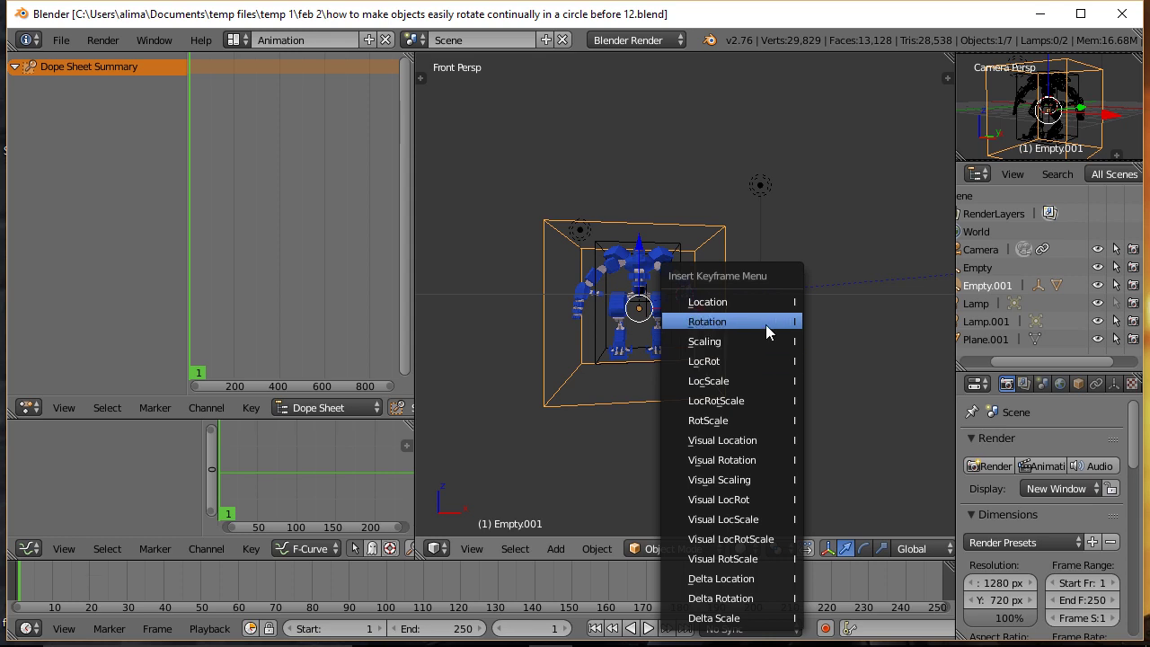
click(765, 322)
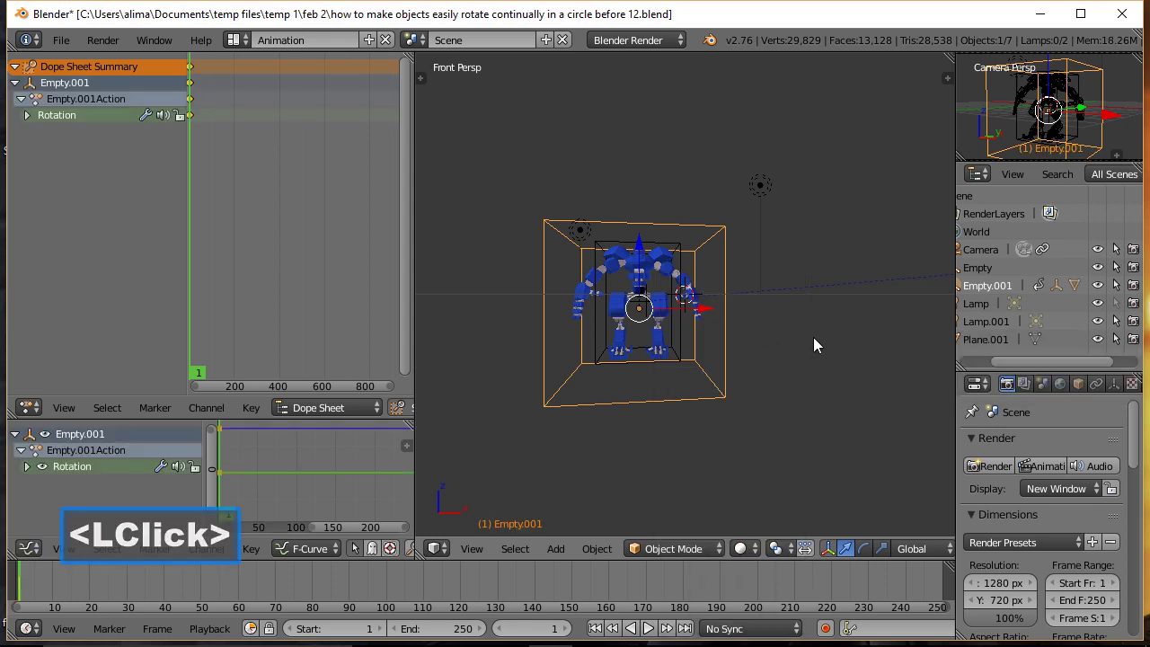
click(754, 19)
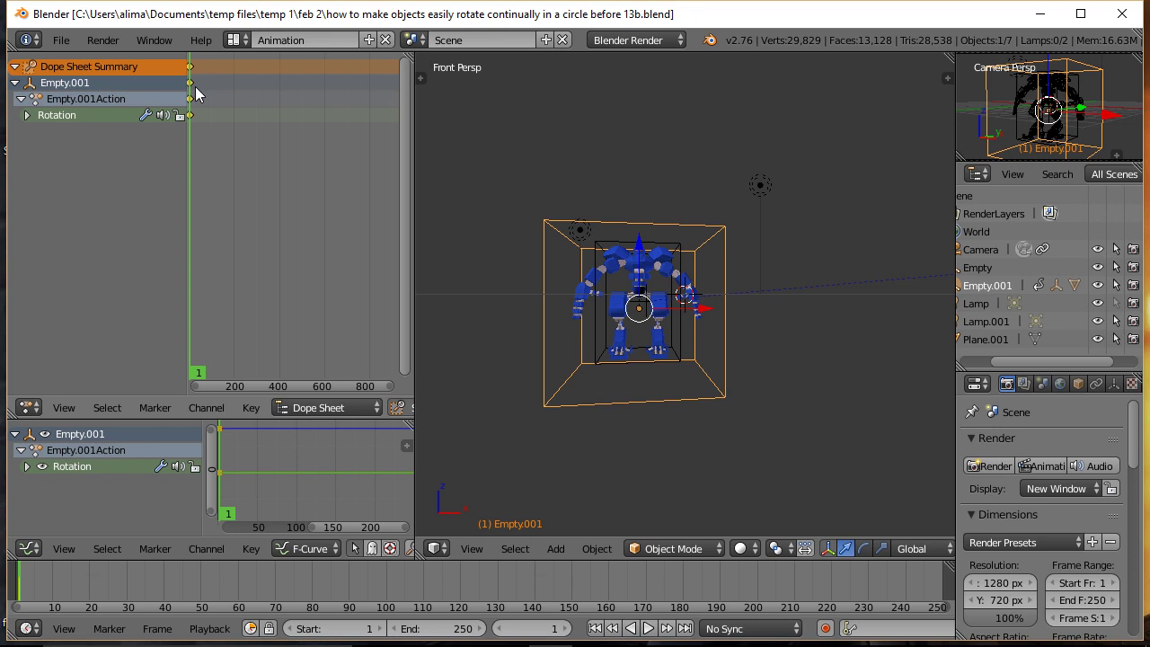
- Expand the Rotation group in the Dope Sheet and delete the Y Euler Rotation and X Euler Rotation channels
click(27, 115)
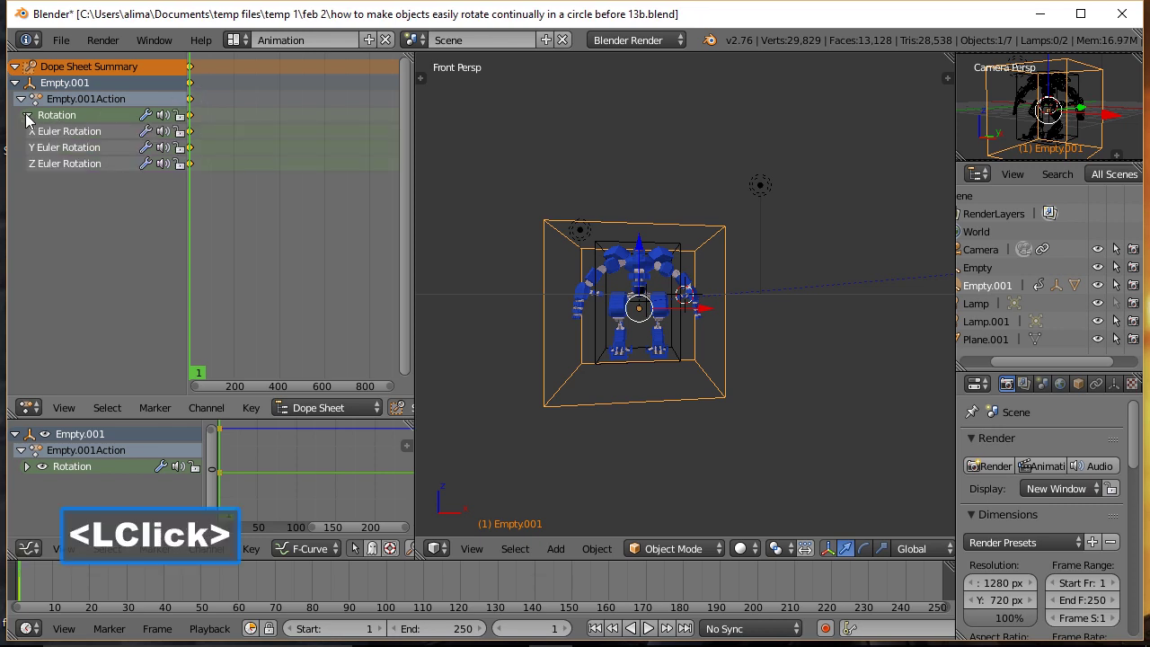
click(75, 146)
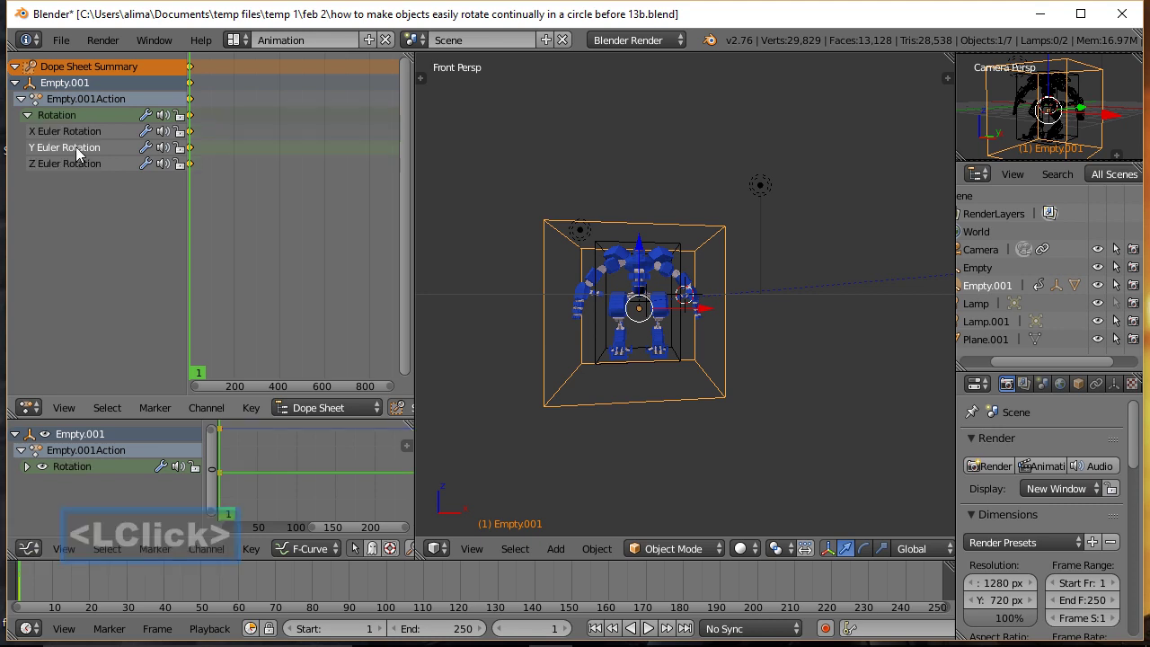
key(x)
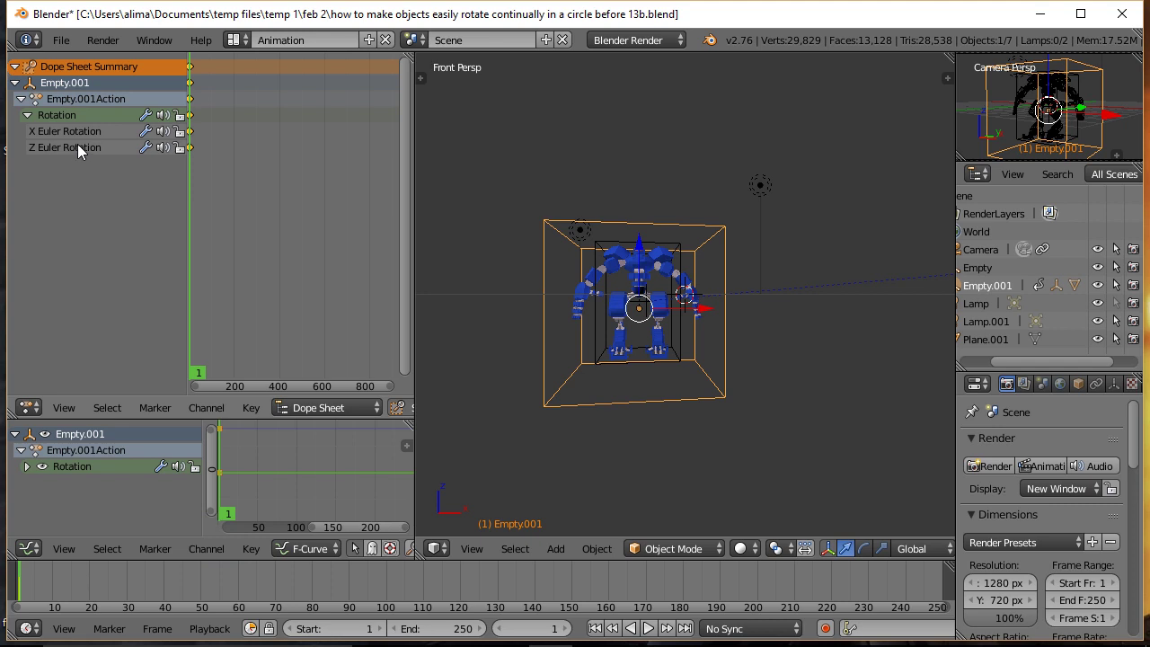
click(61, 130)
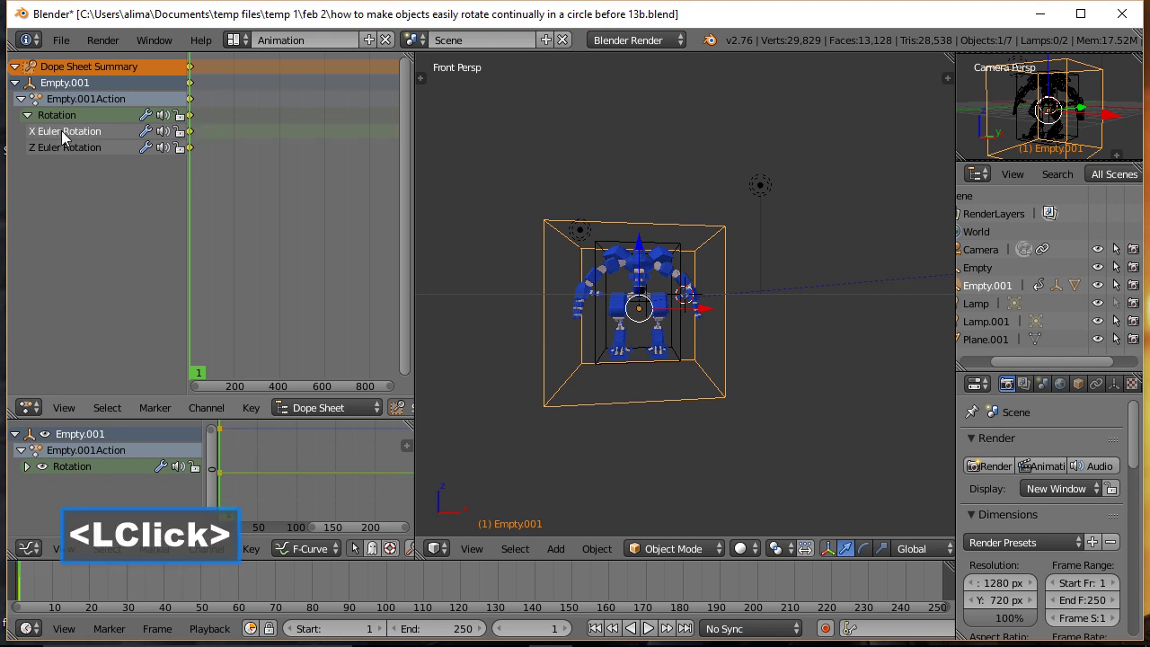
key(x)
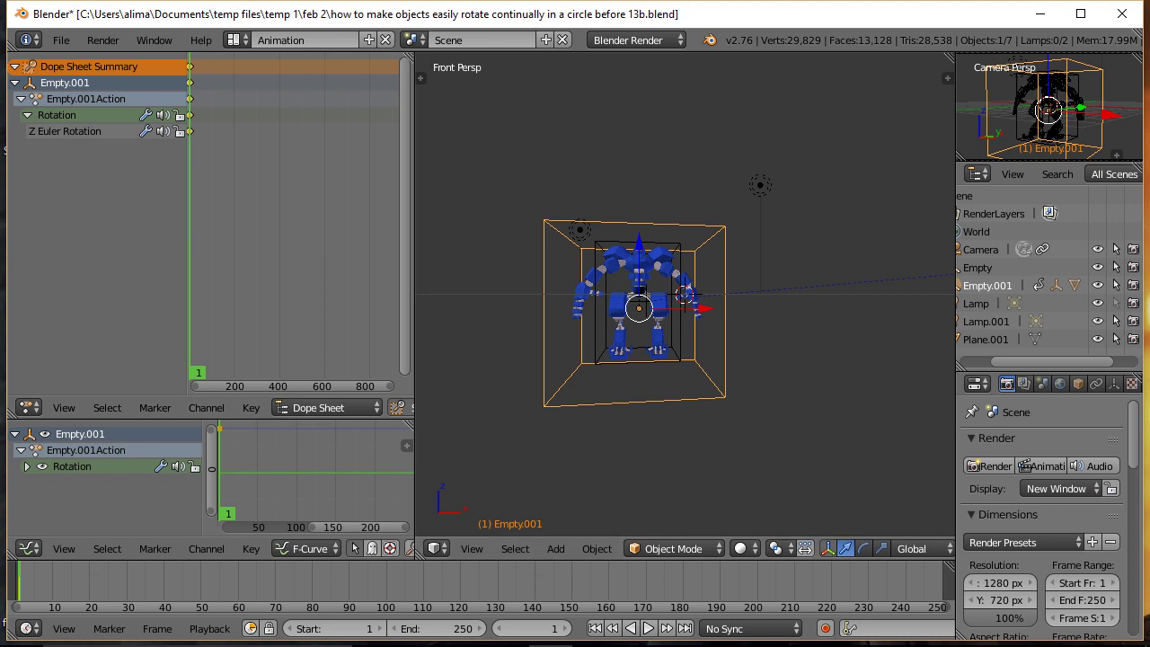
click(692, 18)
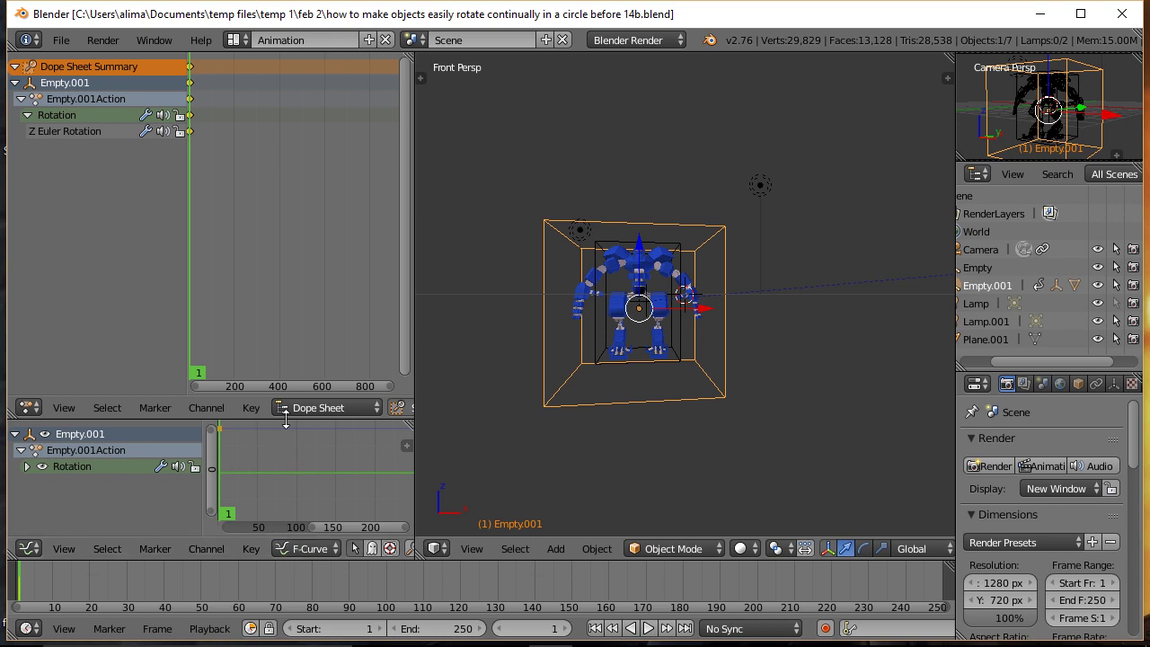
- Enlarge the Graph Editor, select the Z Euler Rotation curve within the Rotation group and show its properties
drag(287, 418, 290, 253)
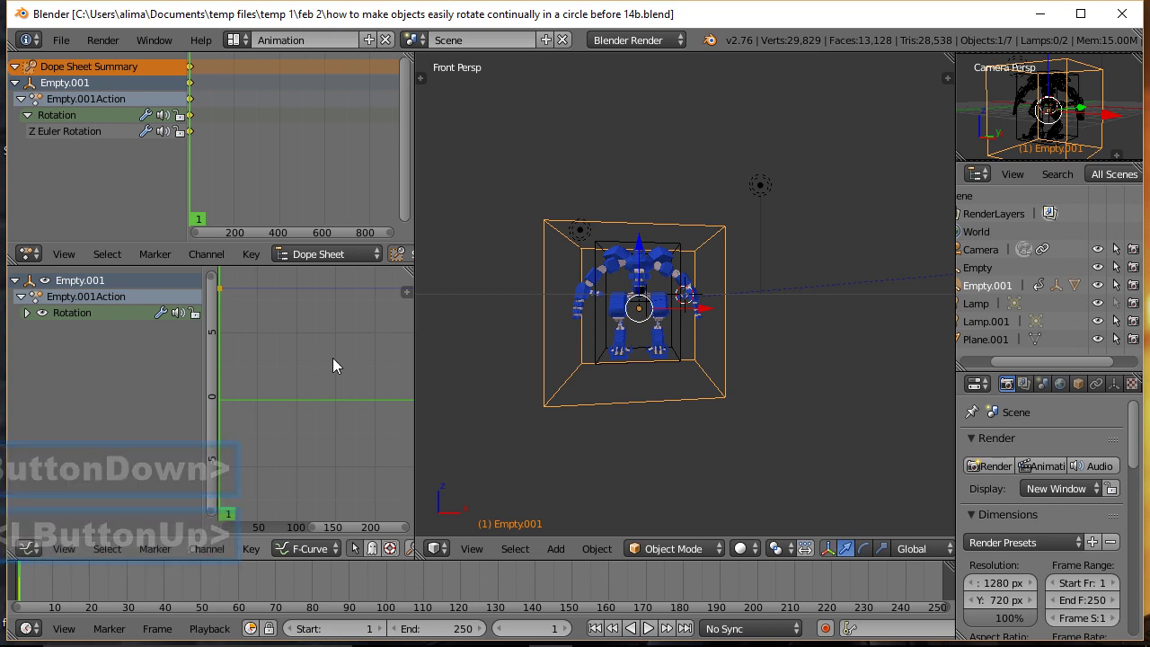
click(72, 314)
click(27, 313)
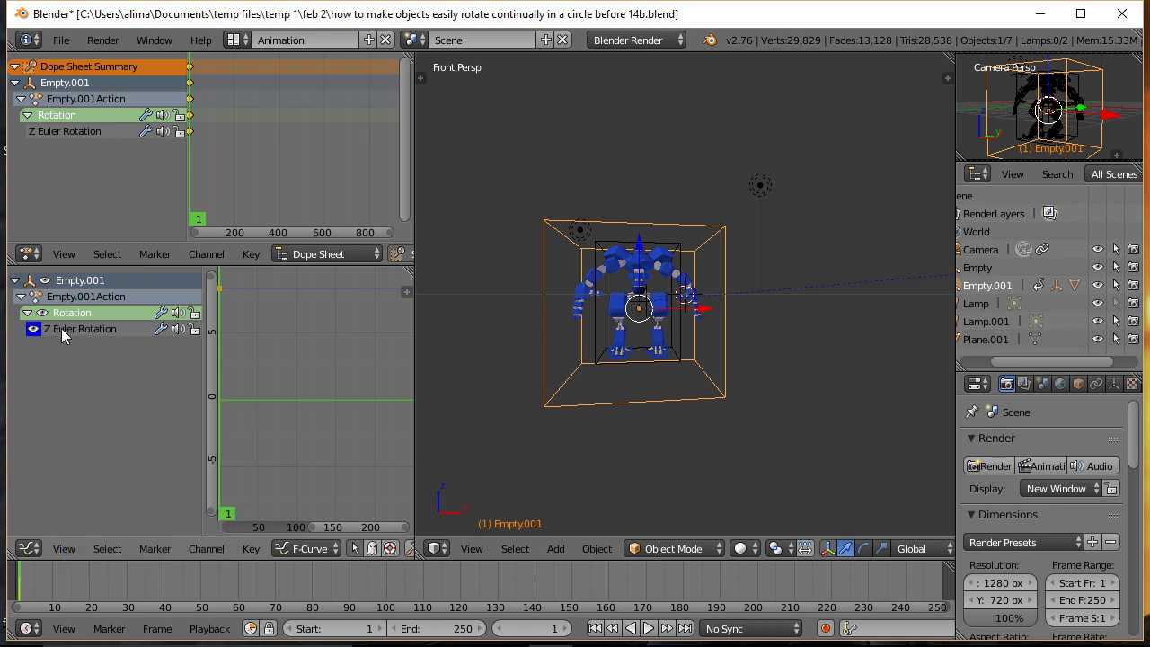
click(95, 329)
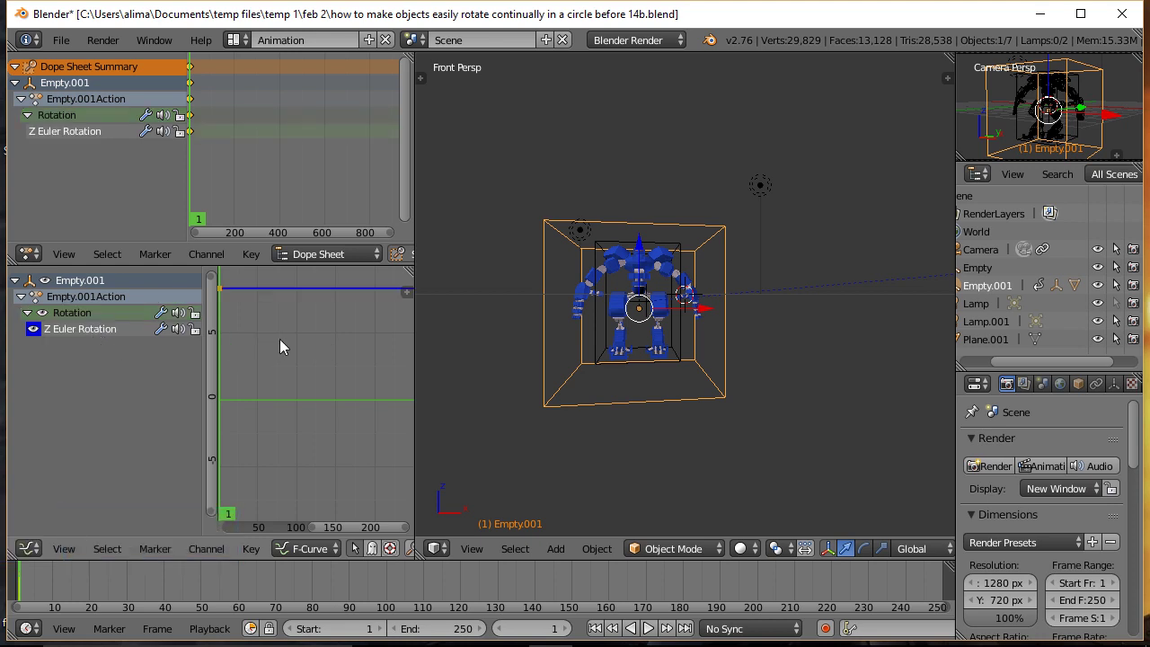
key(n)
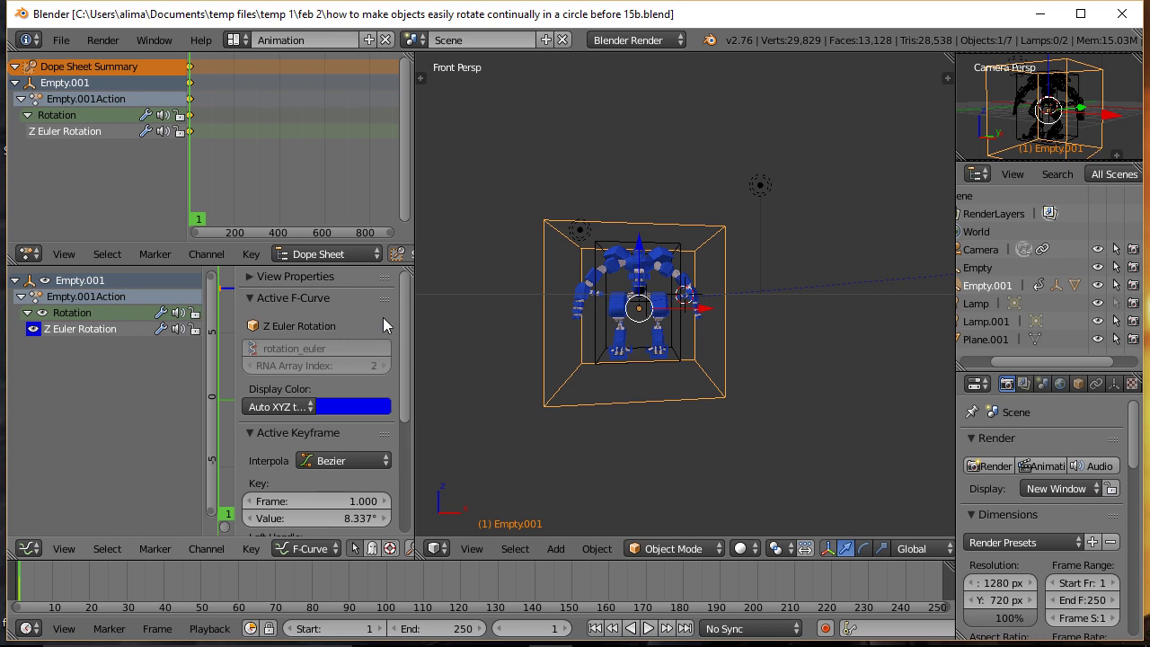
- Add a Generator modifier to the Z Euler Rotation curve and play the animation to check the rotation
drag(404, 299, 409, 438)
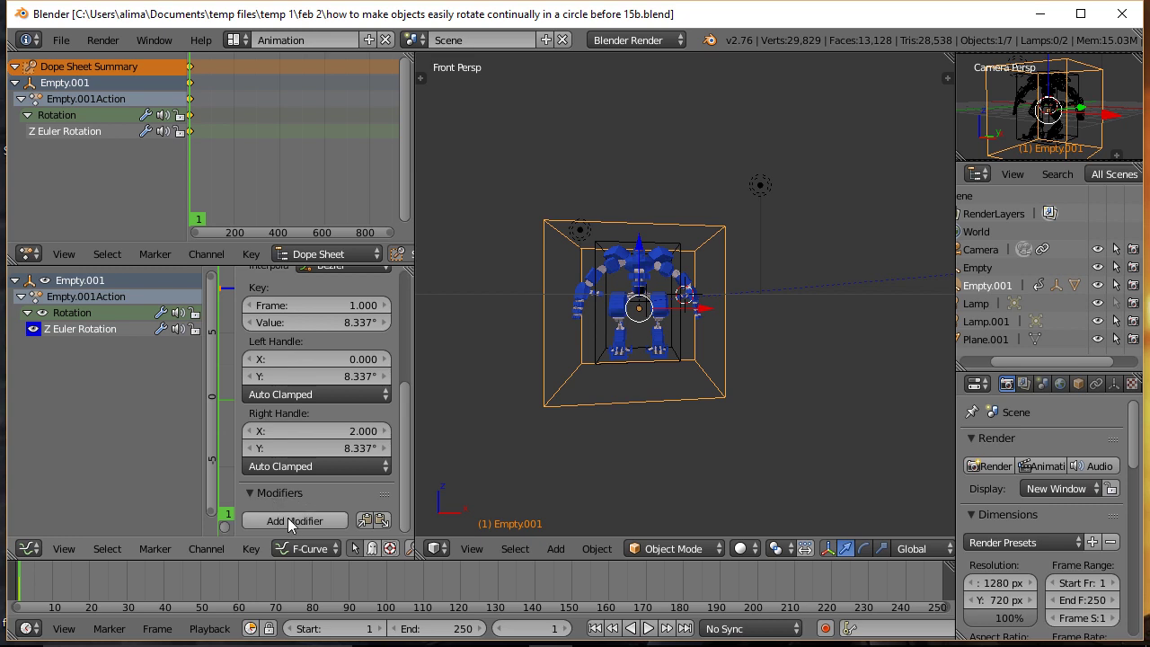
click(287, 520)
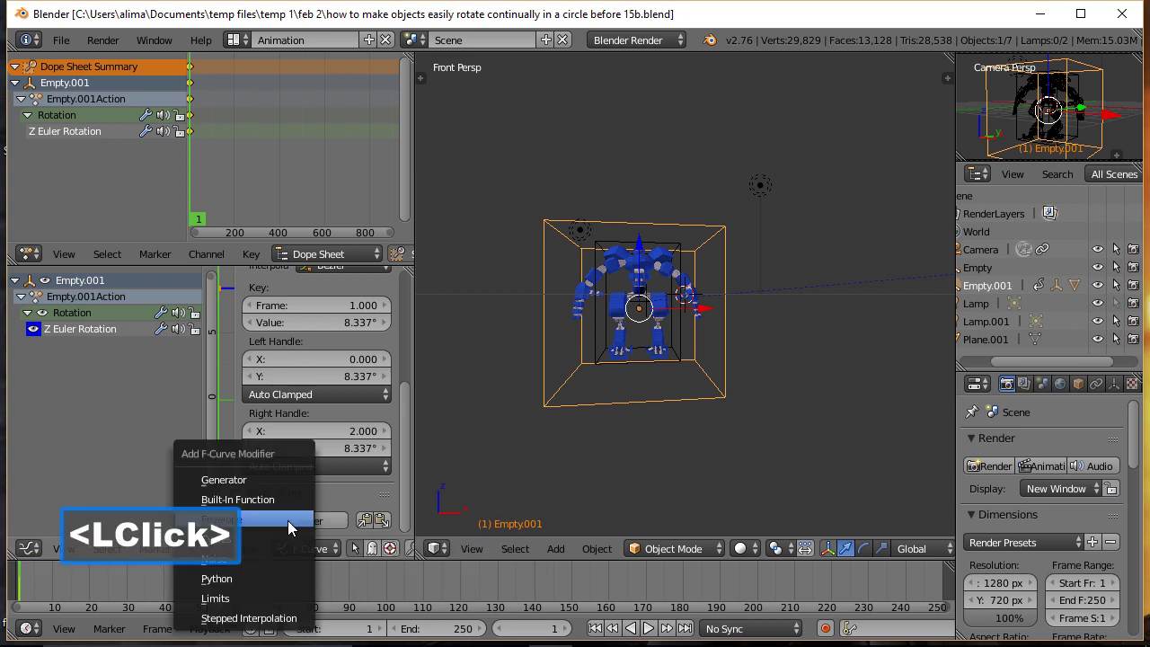
click(226, 482)
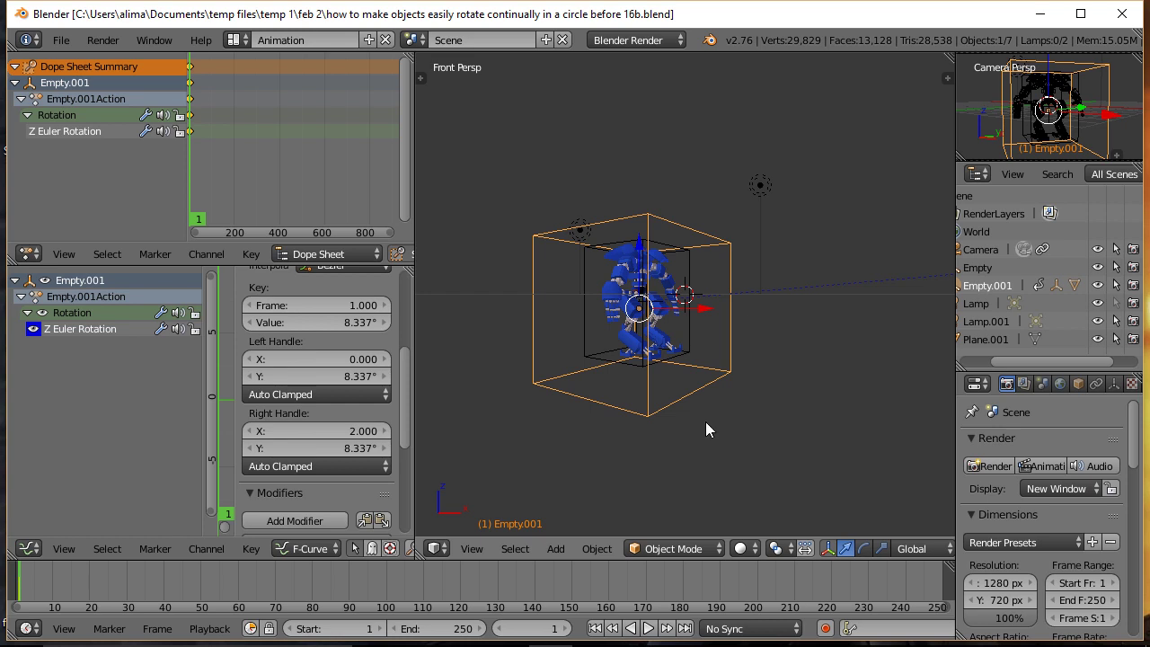
click(649, 627)
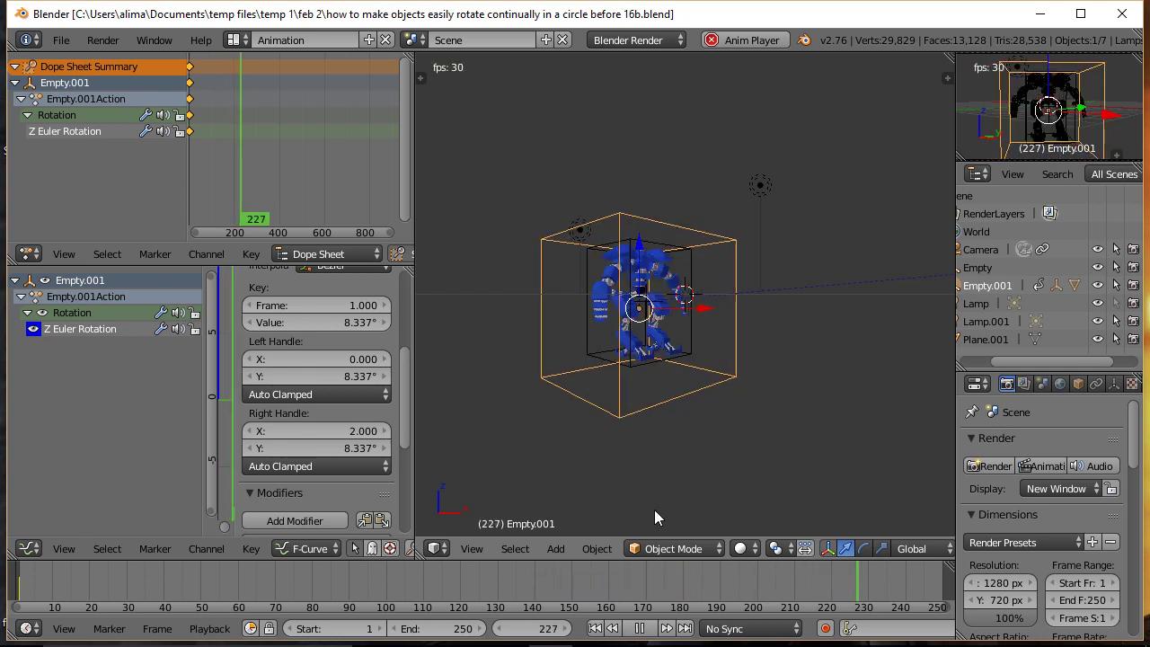
click(639, 628)
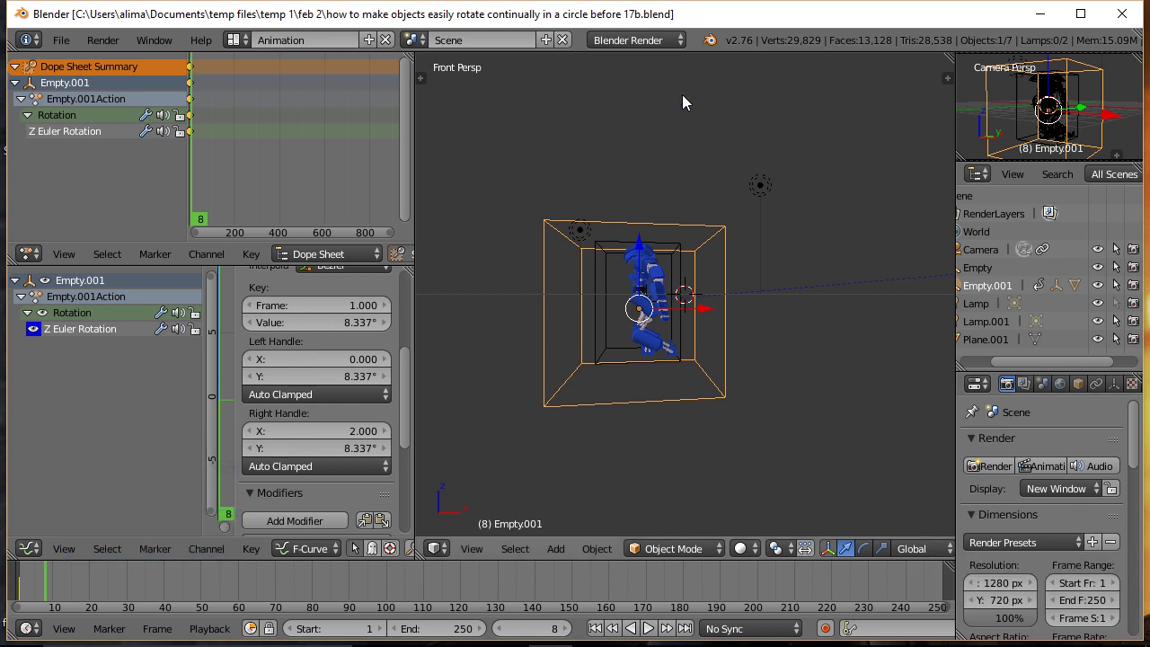
- Set the x coefficient of the Generator modifier's polynomial to 0.02
drag(406, 384, 396, 489)
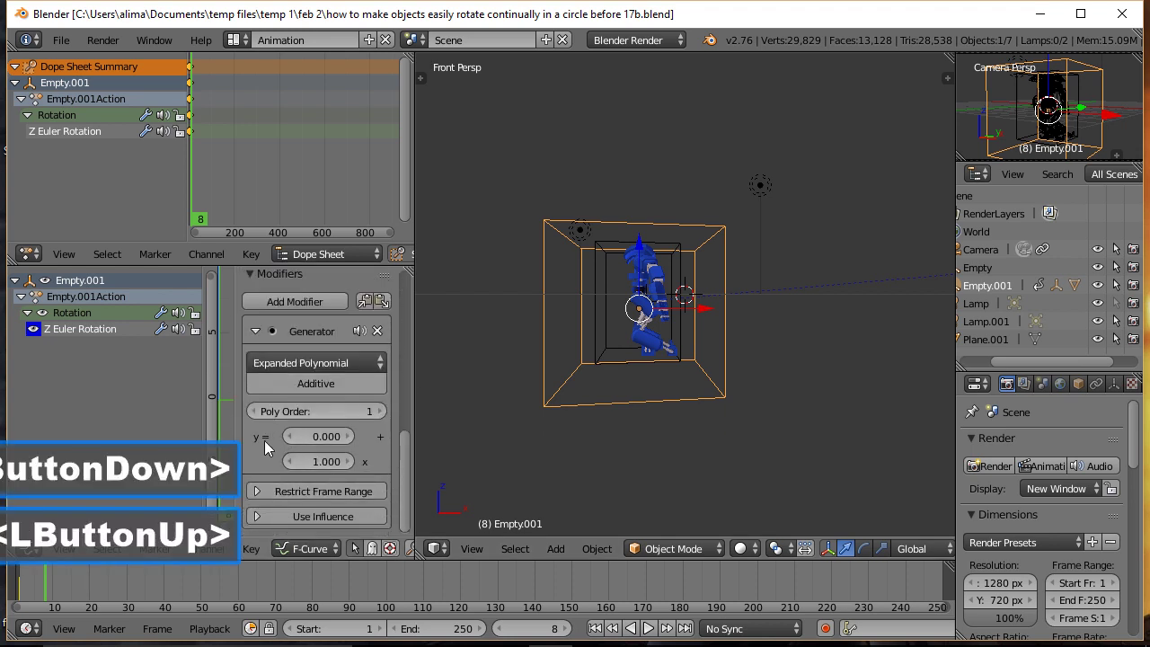
click(326, 462)
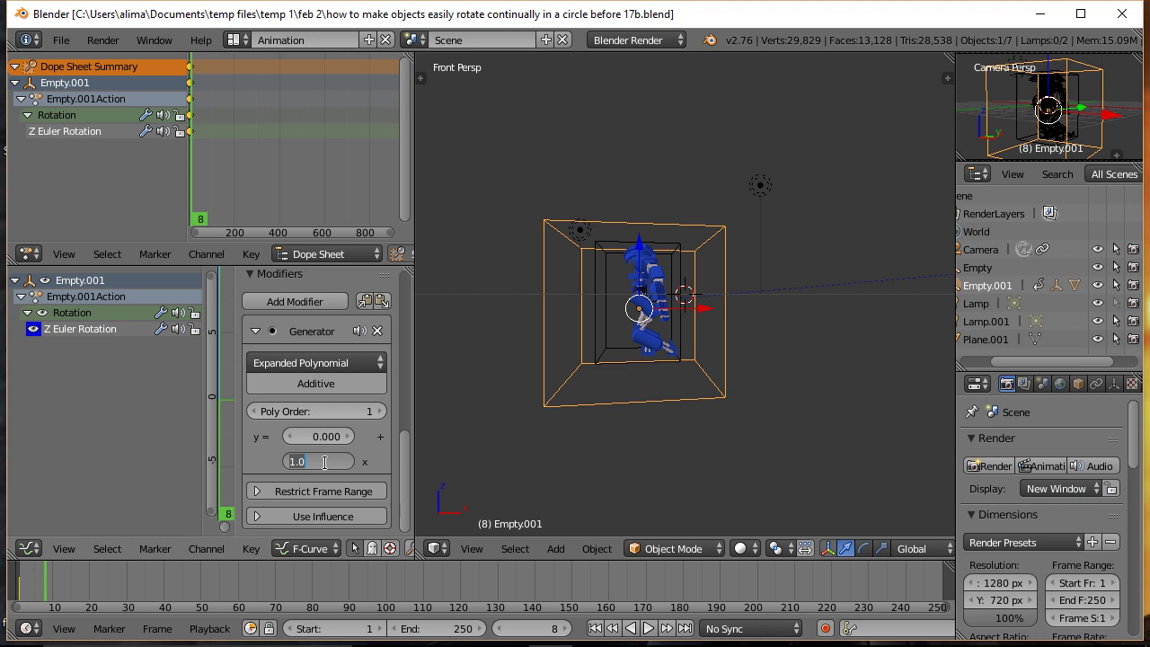
text(02)
click(259, 461)
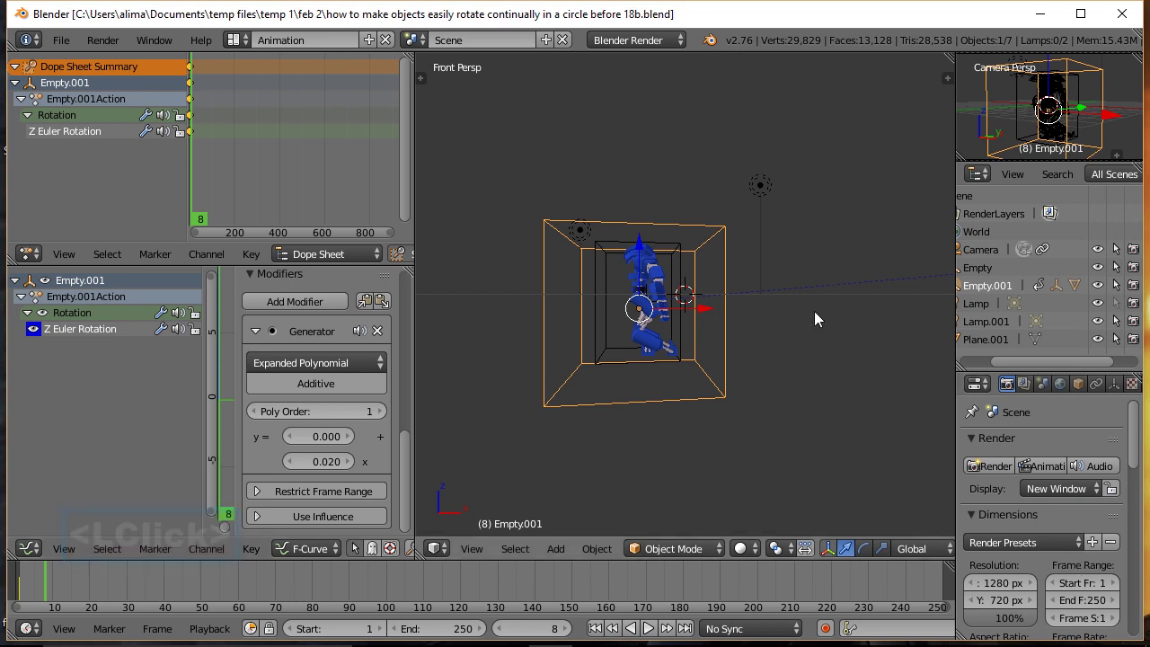
- Play the animation and watch the robot's rotation speed up close
click(648, 628)
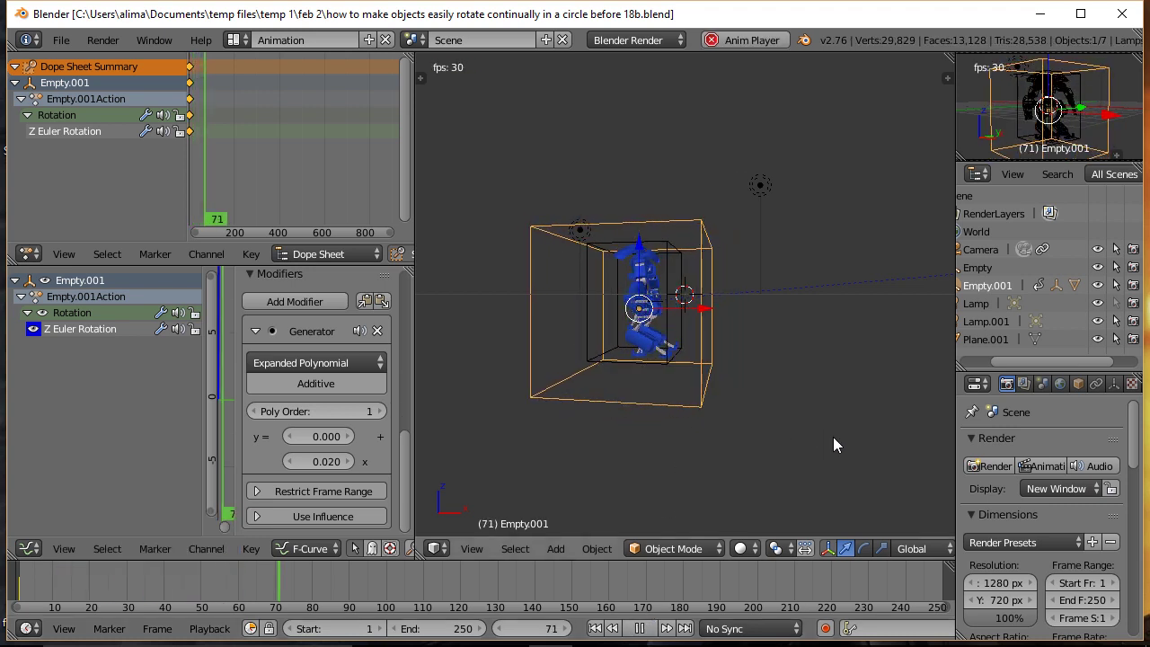
scroll(833, 440, up, 1)
scroll(833, 440, up, 1)
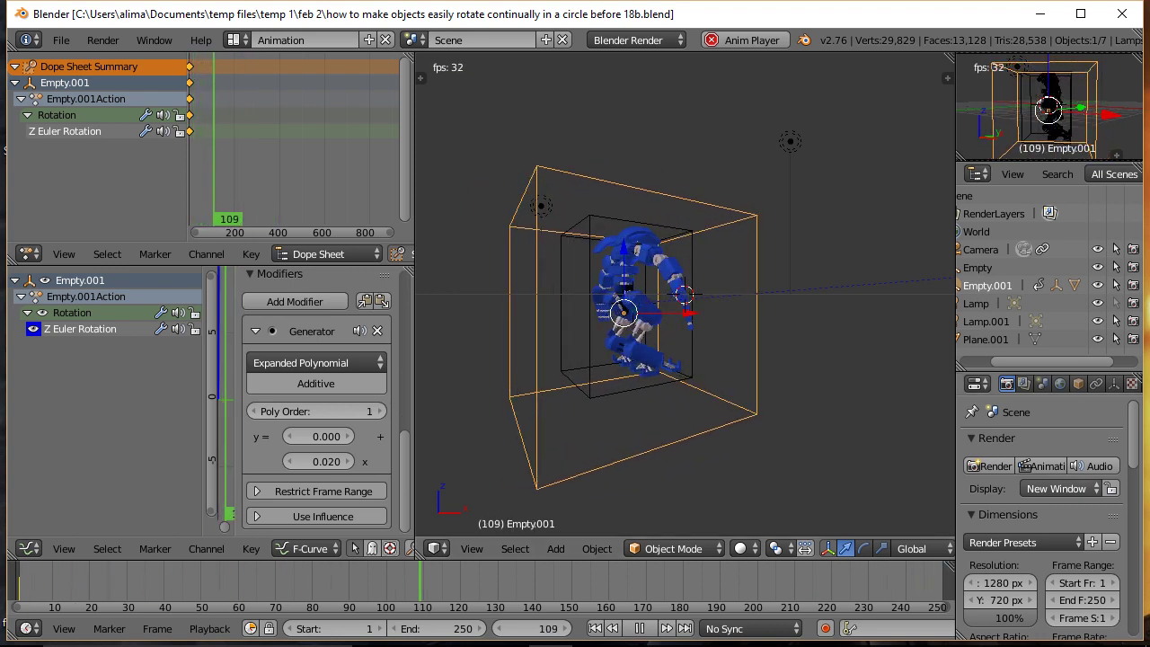
click(712, 20)
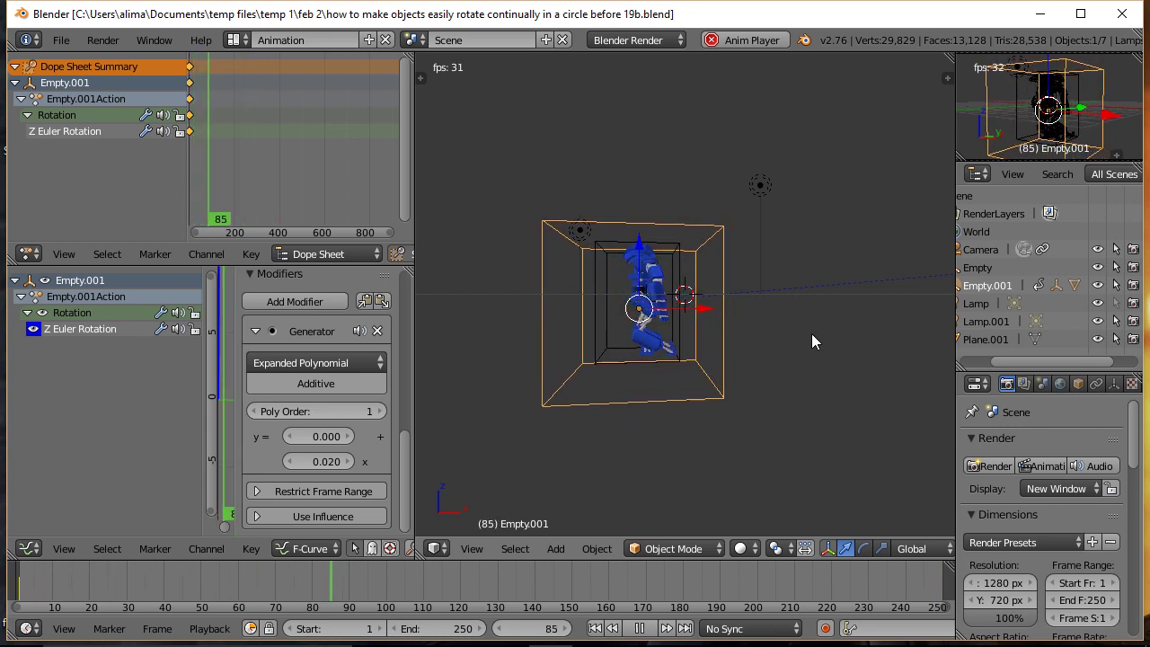
- Show the transform values of Empty.001, return to frame 1 and replay the animation to follow its Z rotation
key(n)
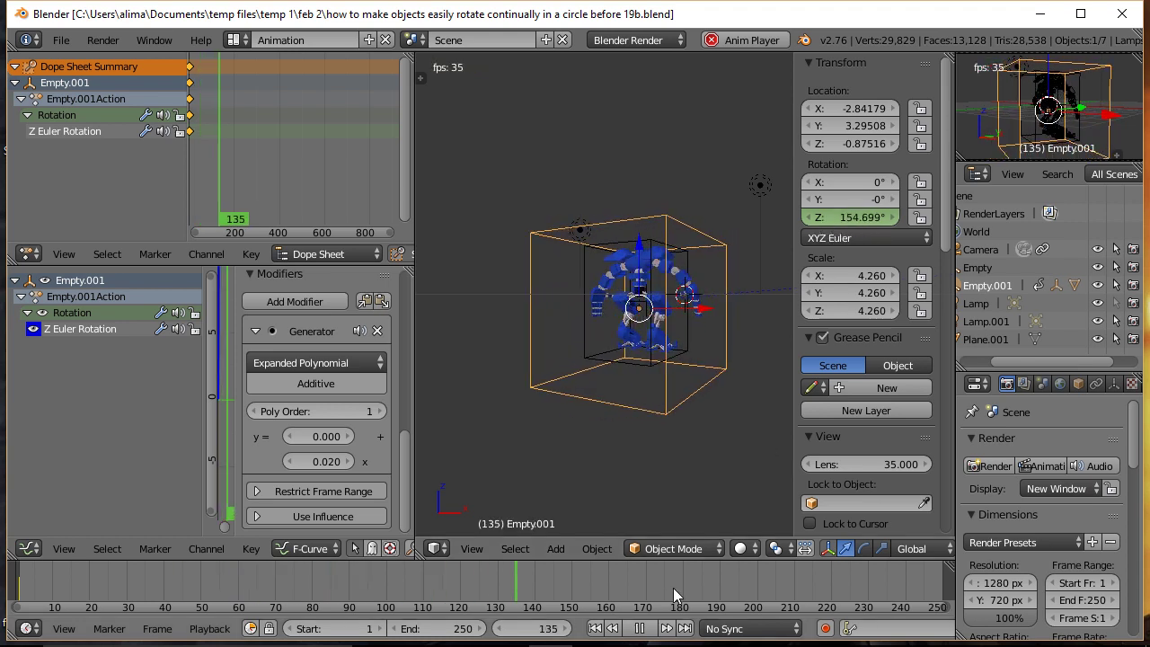
click(643, 630)
click(596, 629)
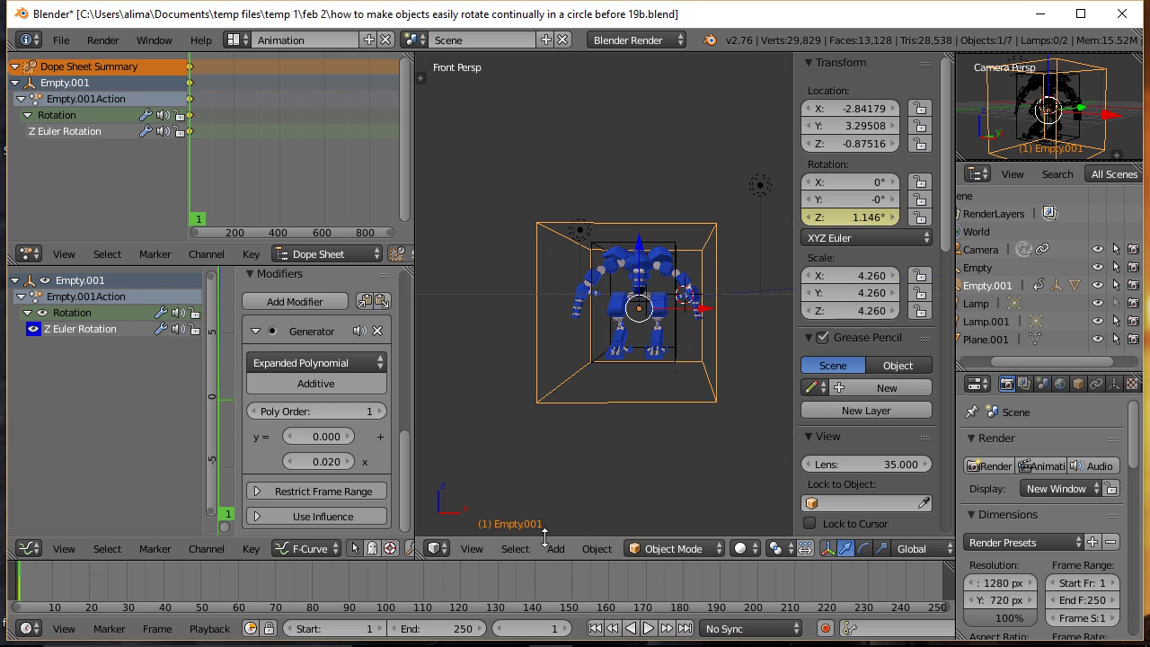
click(648, 628)
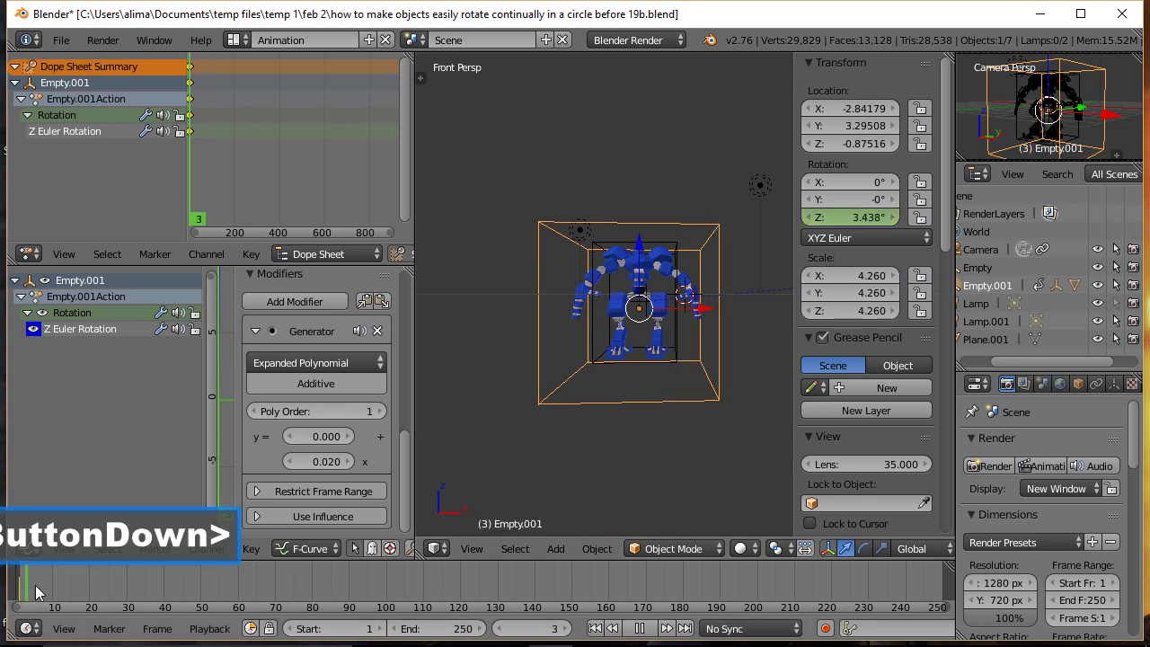
- Scrub to frame 315, where Empty.001's Z rotation completes a full 360° turn, and make it the animation's end frame
right_click(874, 595)
middle_drag(855, 583, 561, 584)
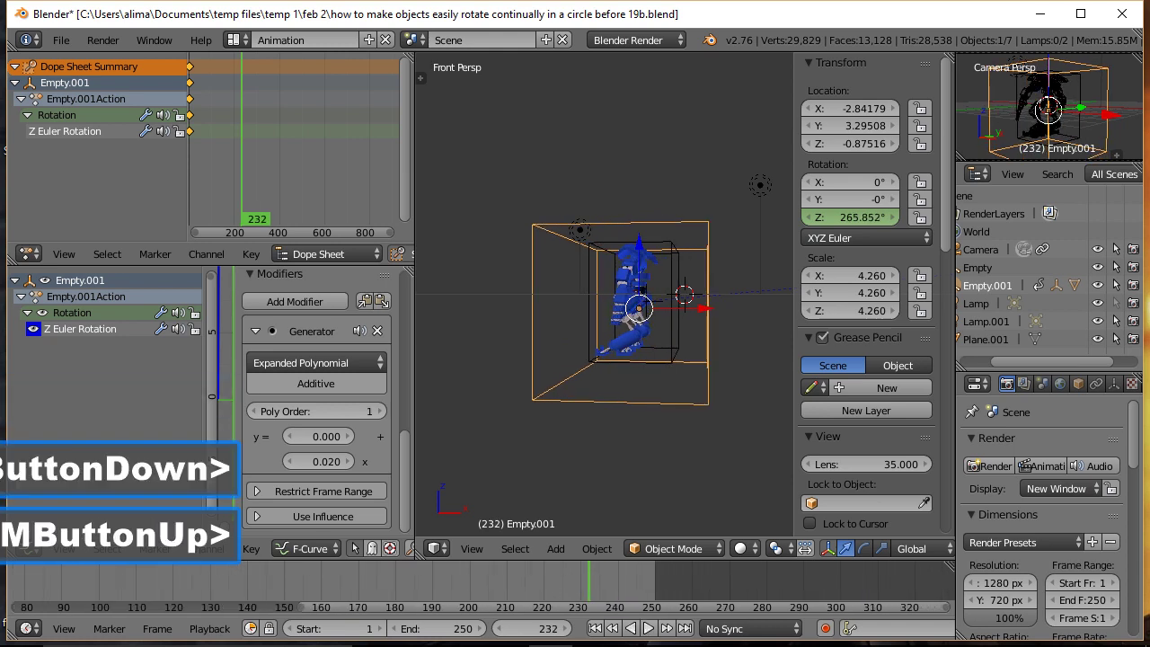
drag(589, 579, 664, 588)
right_drag(664, 588, 703, 588)
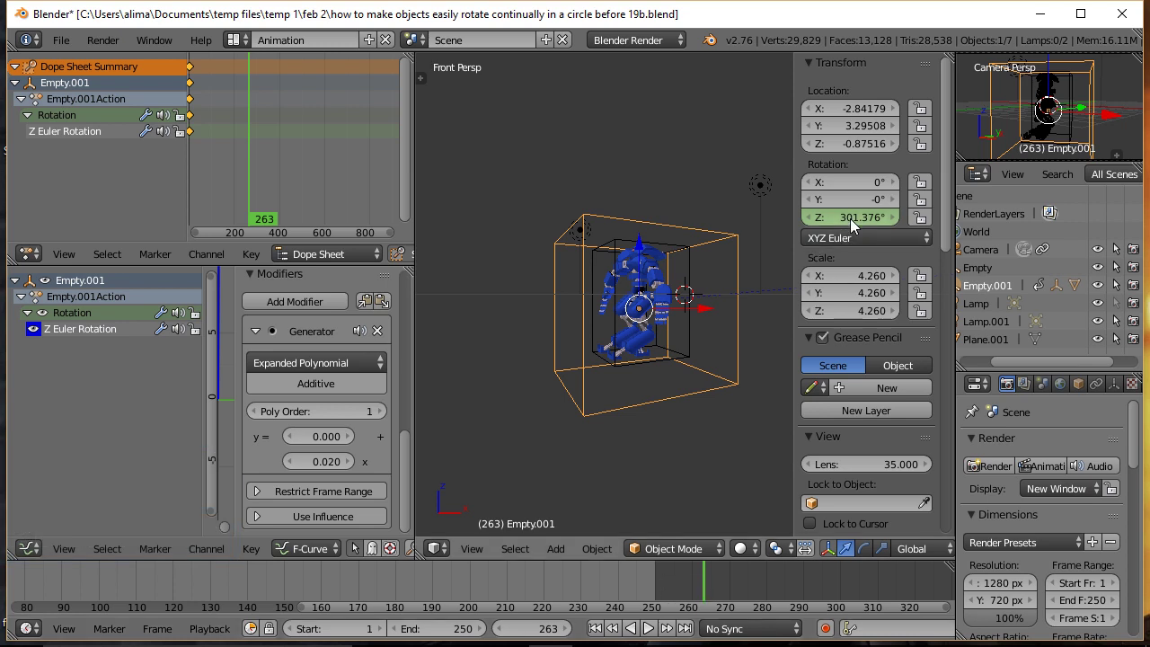
right_drag(707, 576, 890, 578)
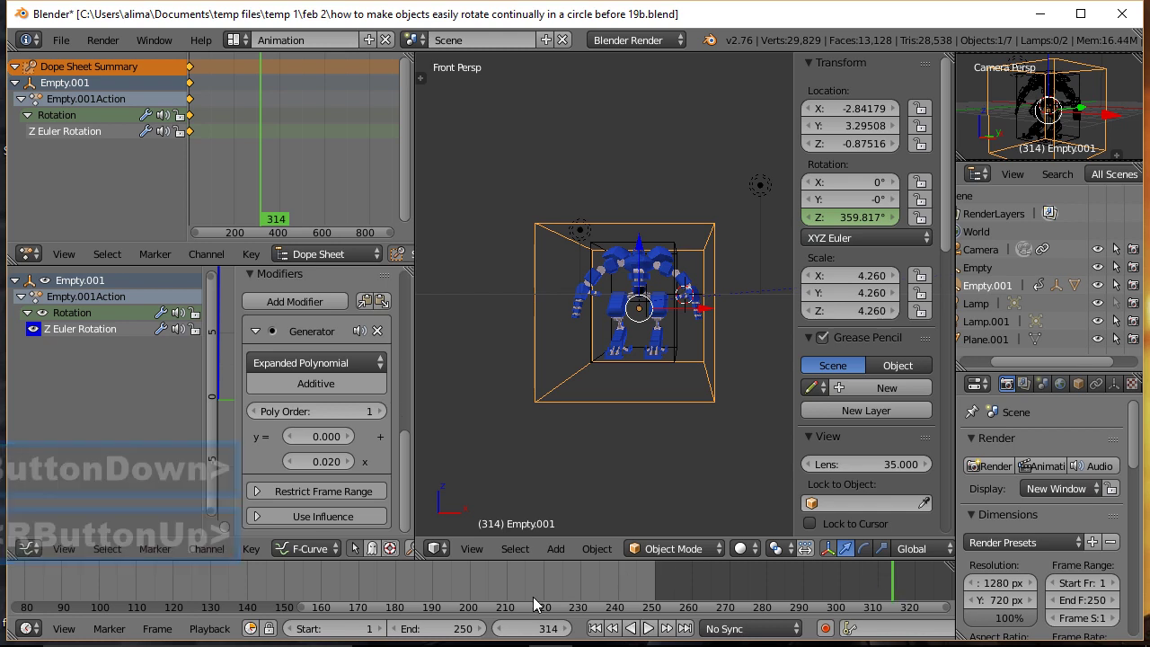
click(569, 633)
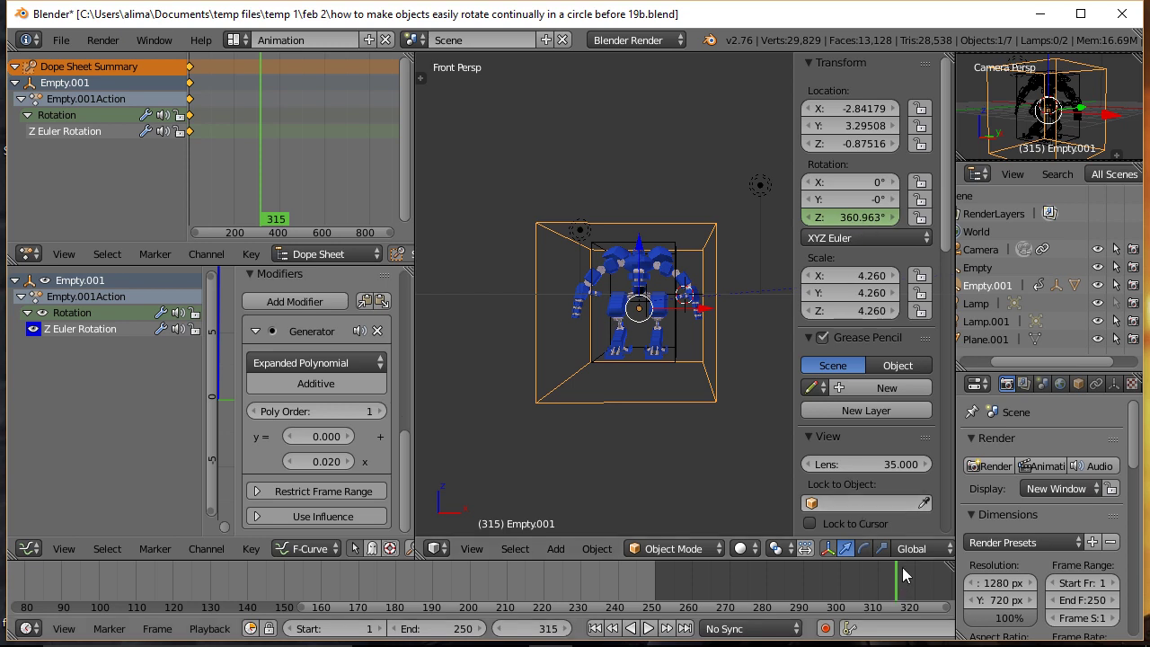
key(e)
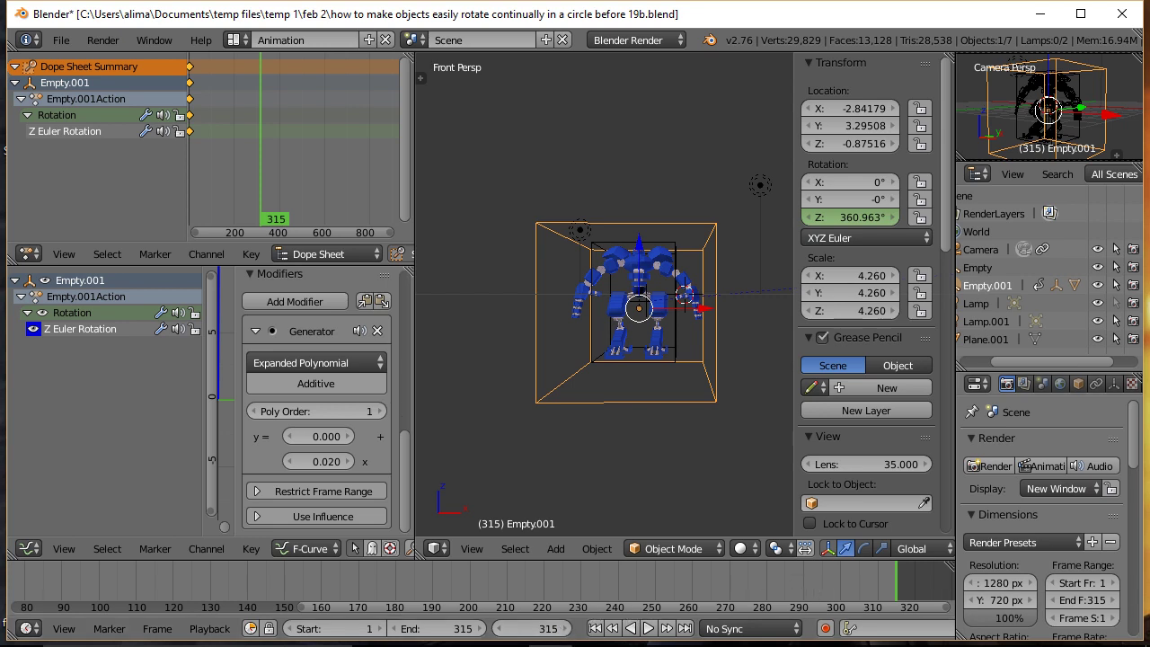
click(714, 115)
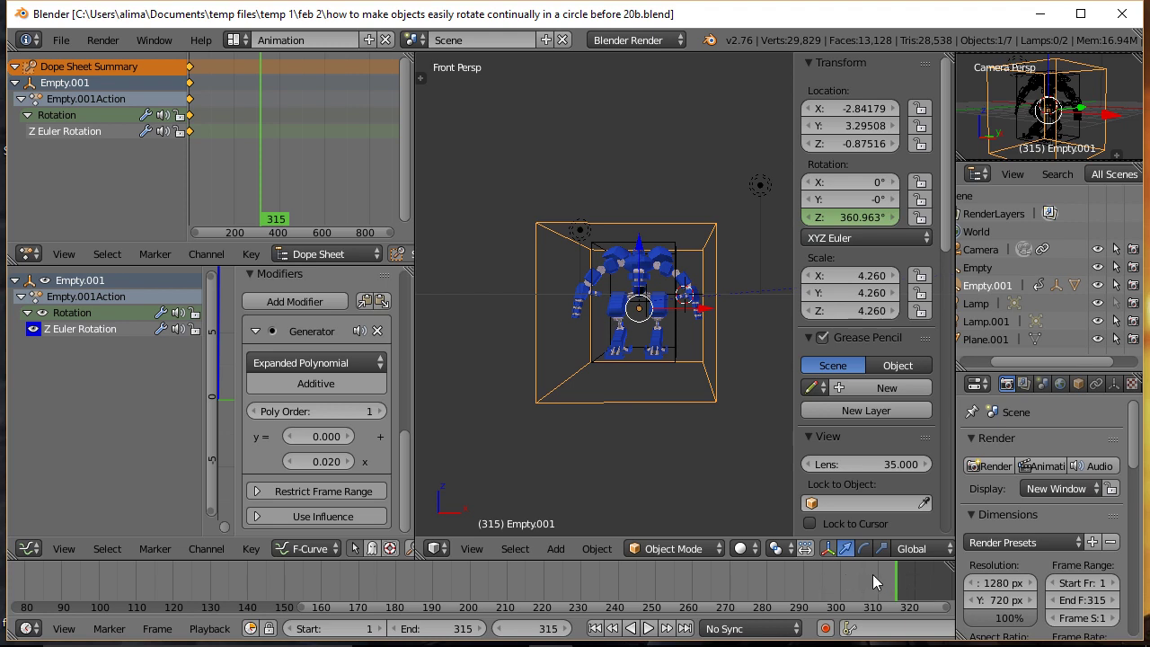
- Step back to frame 314, play the animation to check the loop and hide the transform values
click(500, 631)
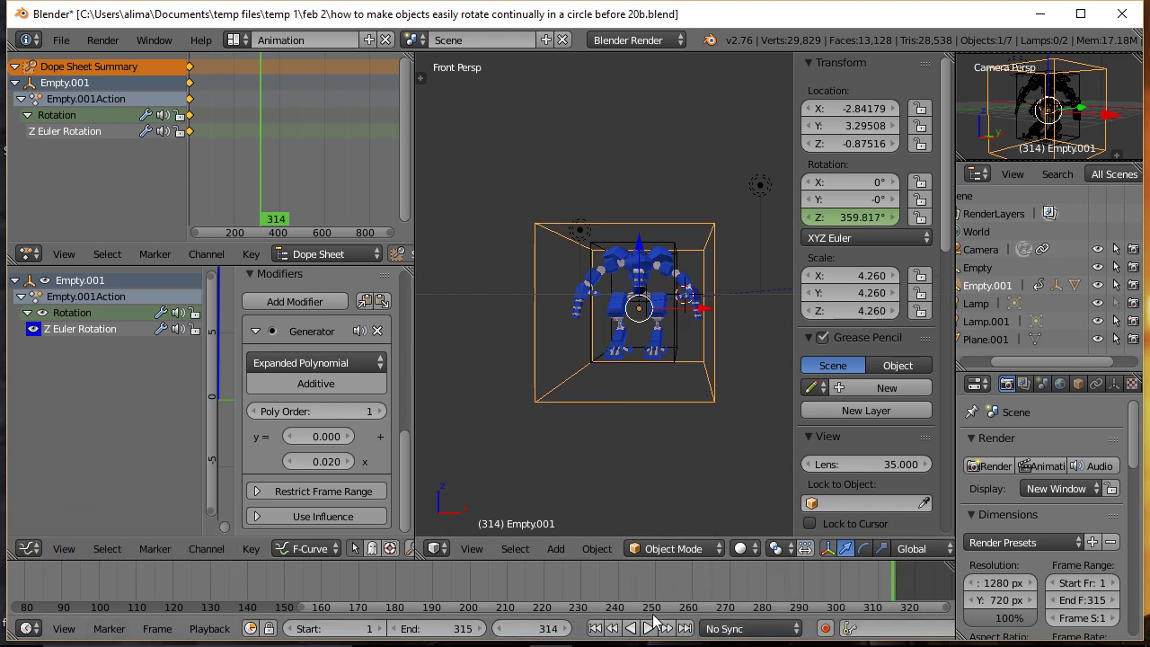
click(649, 629)
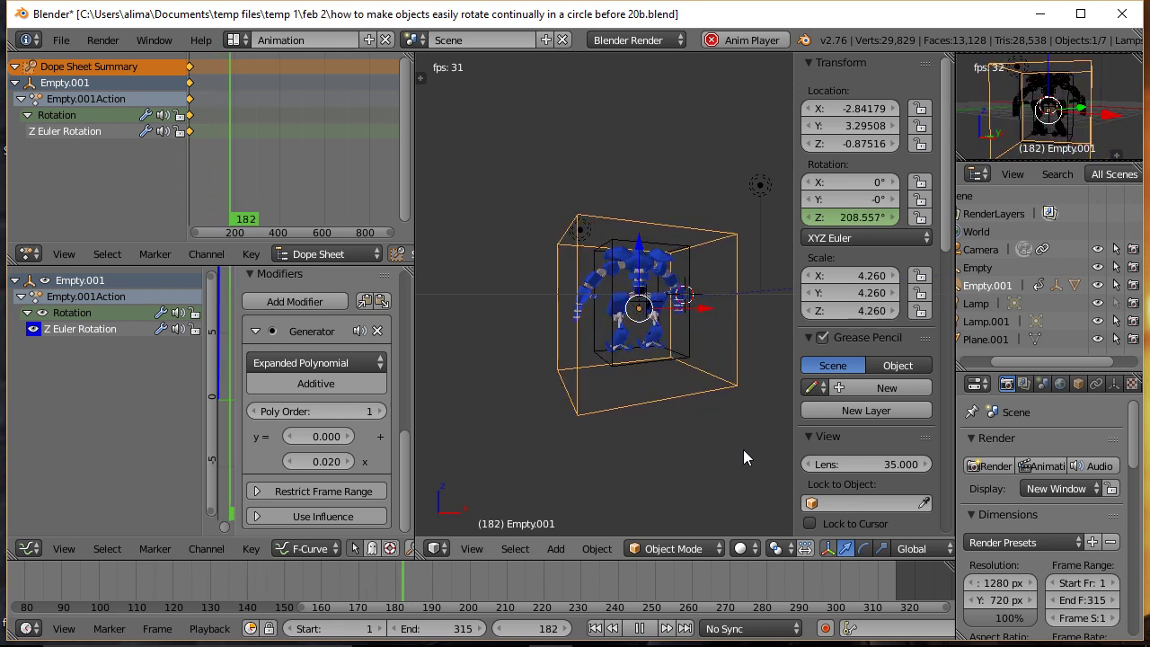
key(n)
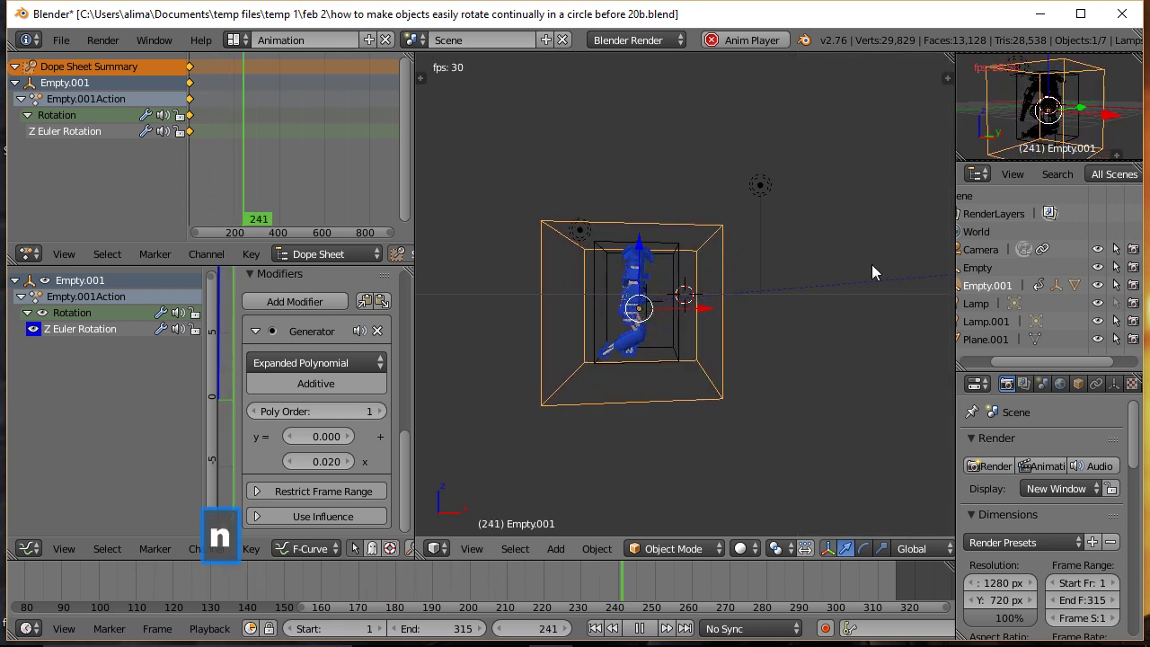